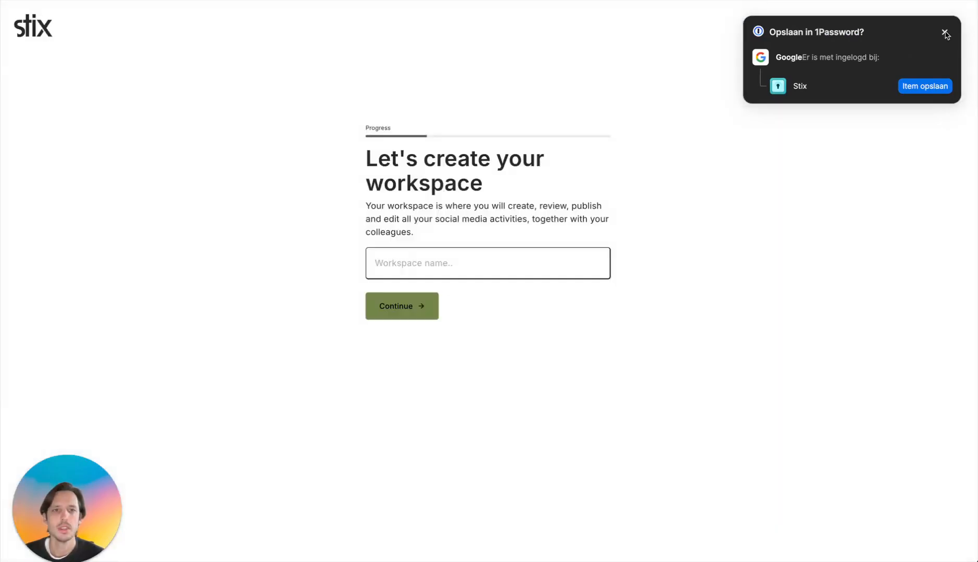
Dismiss the password-save prompt, name the workspace Braingineers and continue.
{"action": "left_click", "coordinate": [946, 34]}
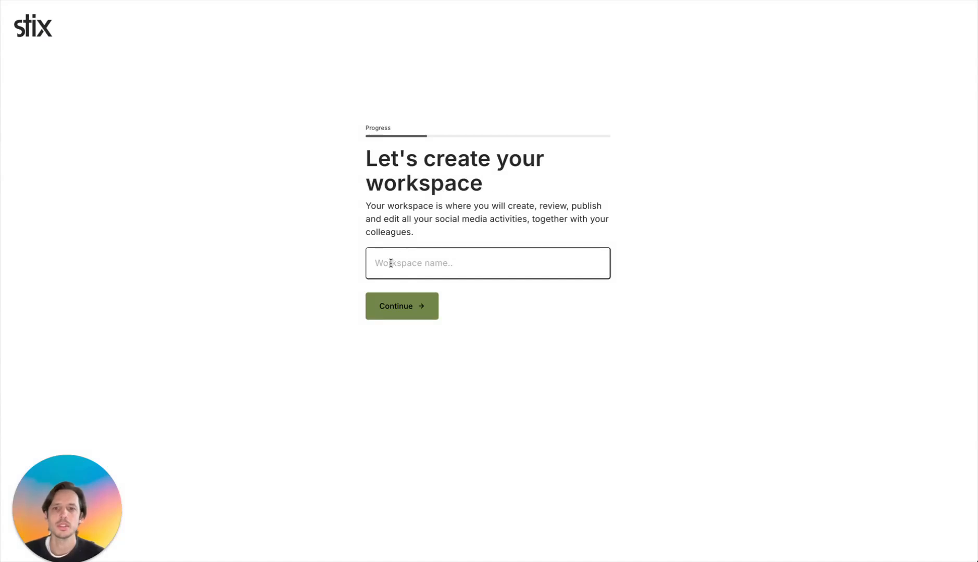
{"action": "type", "text": "Braingineers"}
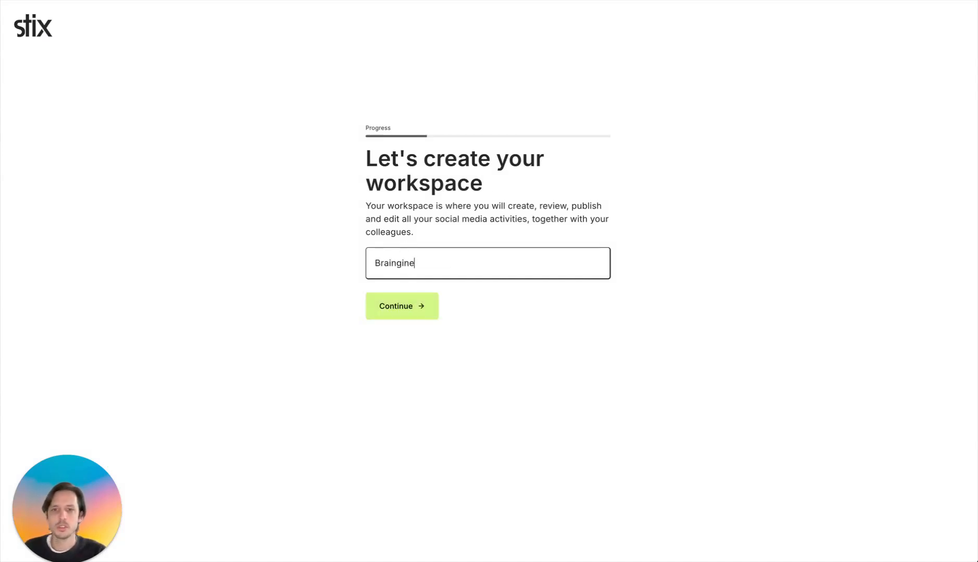
{"action": "left_click", "coordinate": [402, 297]}
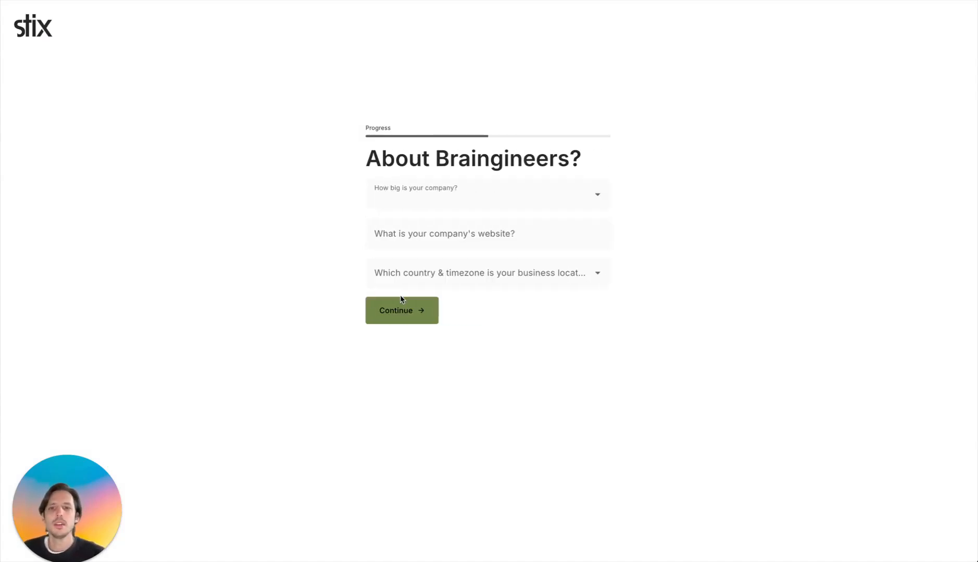
{"action": "left_click", "coordinate": [449, 200]}
{"action": "left_click", "coordinate": [411, 251]}
{"action": "left_click", "coordinate": [403, 241]}
{"action": "type", "text": "www.braingineers.com"}
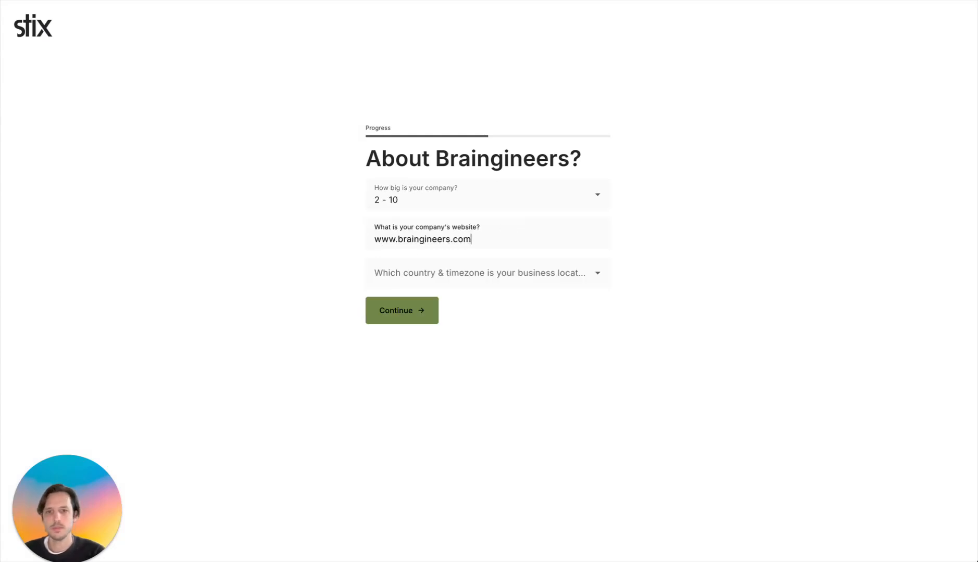
Look up "neth" to select the business country and timezone, submit the company details and skip inviting colleagues.
{"action": "left_click", "coordinate": [444, 269]}
{"action": "type", "text": "neth"}
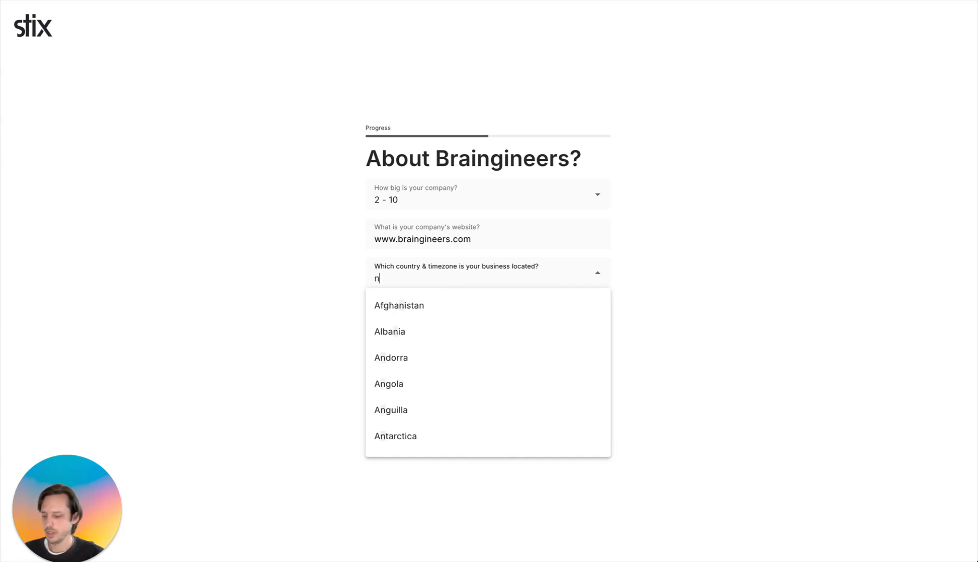
{"action": "left_click", "coordinate": [442, 313]}
{"action": "left_click", "coordinate": [397, 342]}
{"action": "left_click", "coordinate": [405, 369]}
{"action": "left_click", "coordinate": [390, 358]}
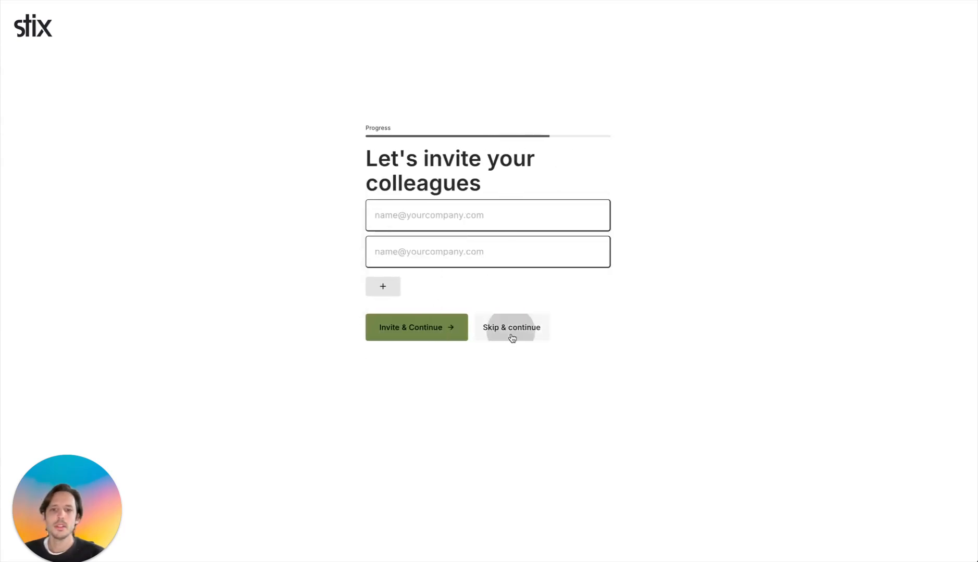
{"action": "left_click", "coordinate": [511, 338]}
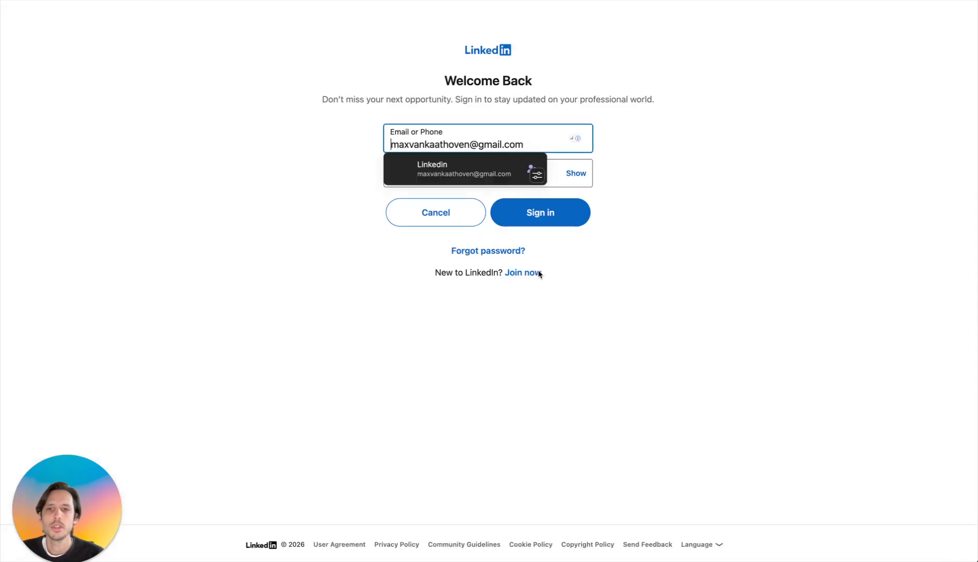
Sign in to LinkedIn with the saved e-mail and account password.
{"action": "key", "text": "Down"}
{"action": "key", "text": "Return"}
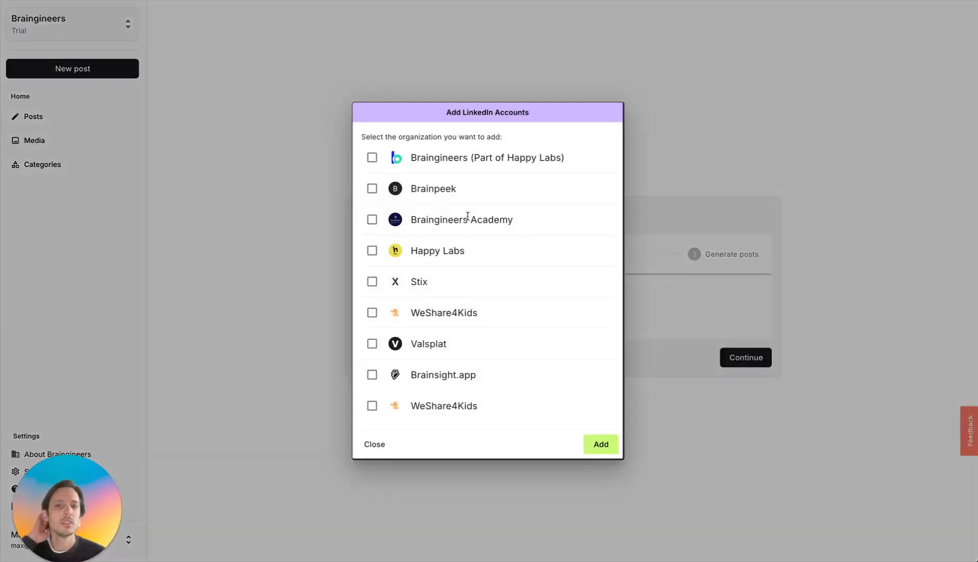
Add the Braingineers (Part of Happy Labs) LinkedIn organization and import its posts.
{"action": "left_click", "coordinate": [372, 158]}
{"action": "left_click", "coordinate": [606, 452]}
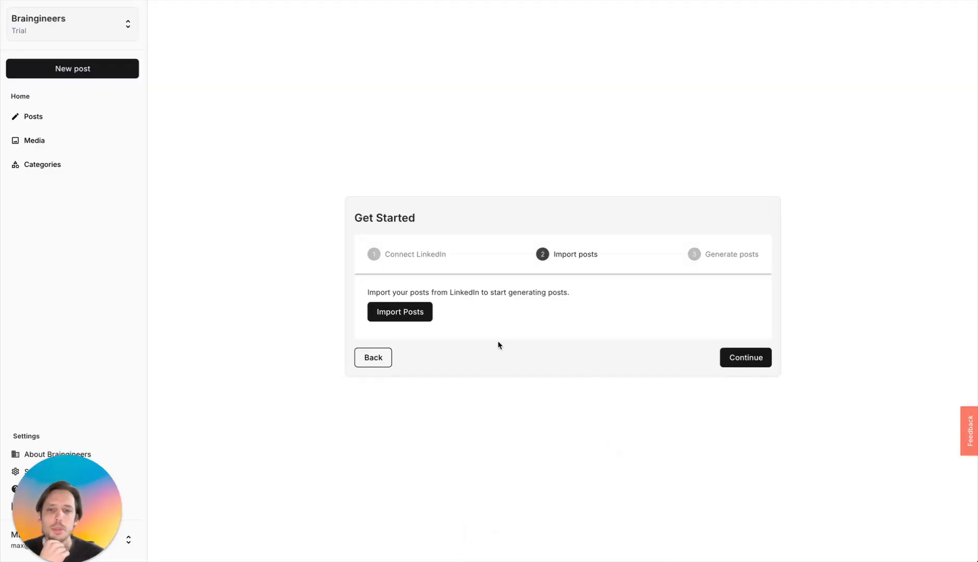
{"action": "left_click", "coordinate": [400, 314]}
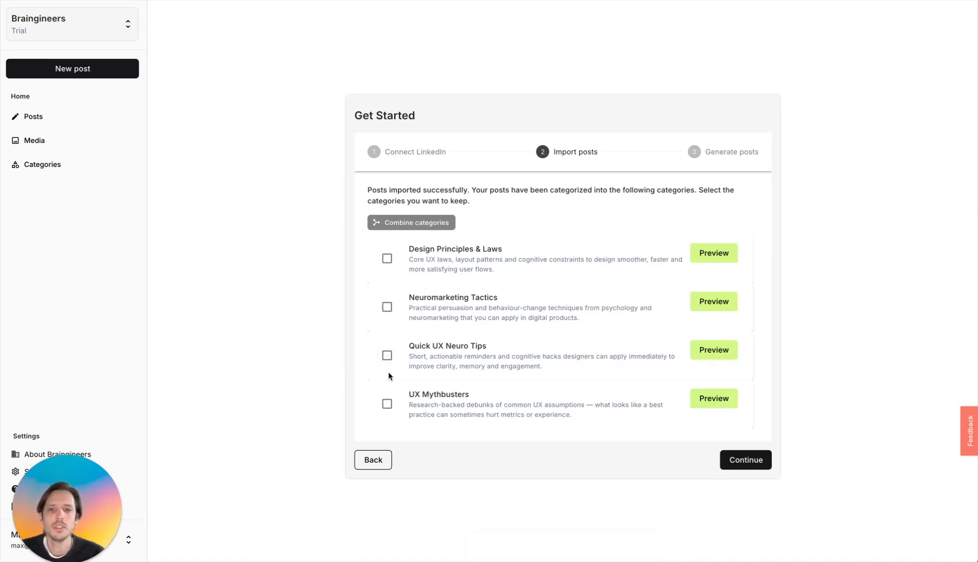
Preview the posts in the Design Principles & Laws category and select that category.
{"action": "left_click", "coordinate": [711, 254]}
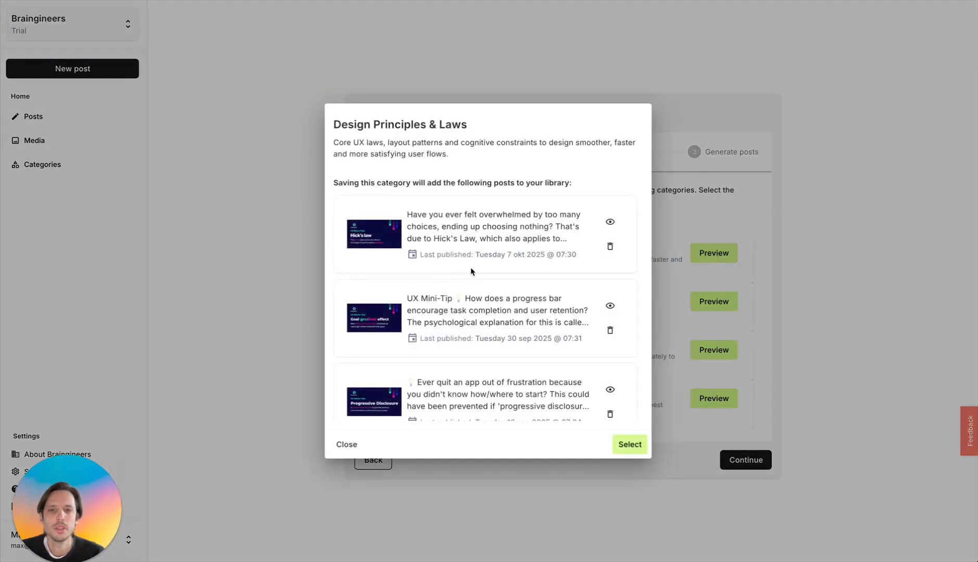
{"action": "scroll", "coordinate": [471, 266], "scroll_direction": "down", "scroll_amount": 7}
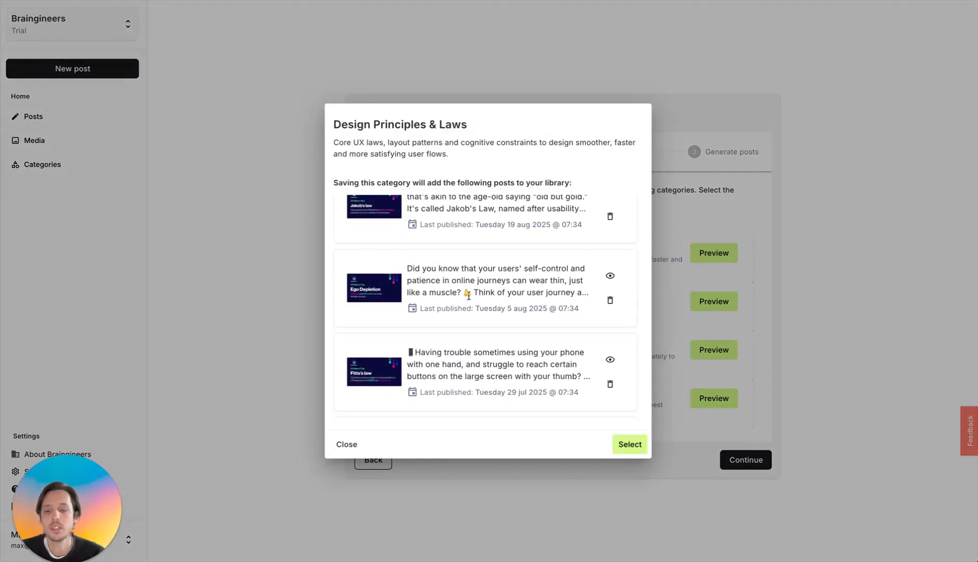
{"action": "scroll", "coordinate": [468, 300], "scroll_direction": "down", "scroll_amount": 5}
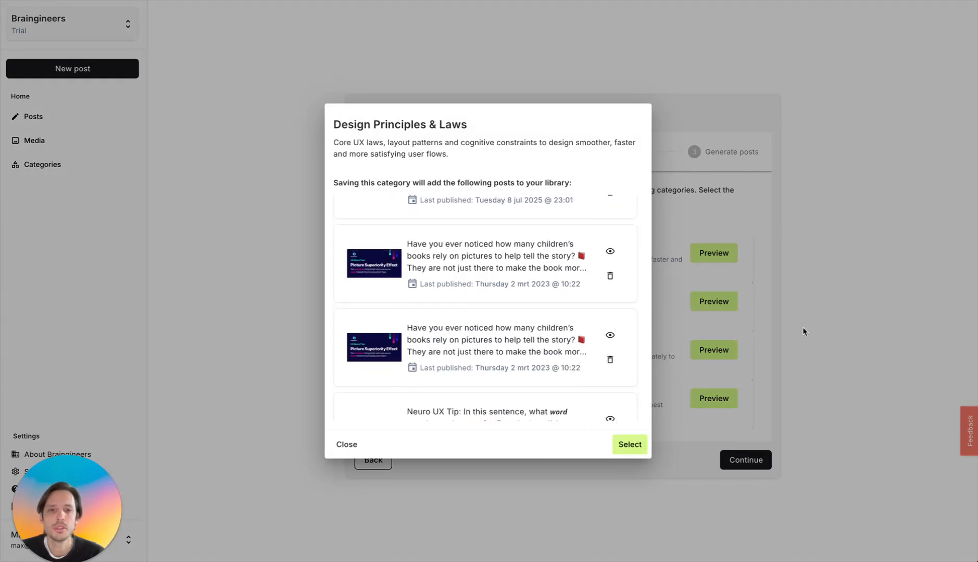
{"action": "left_click", "coordinate": [802, 328]}
{"action": "left_click", "coordinate": [387, 258]}
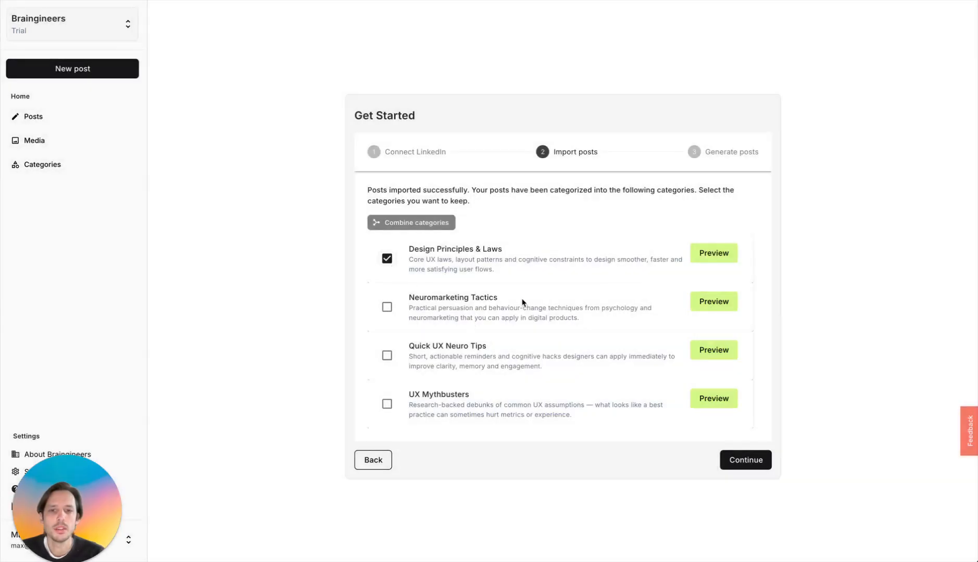
Preview the posts in the Neuromarketing Tactics category and add it to the selection.
{"action": "left_click", "coordinate": [711, 308]}
{"action": "scroll", "coordinate": [463, 290], "scroll_direction": "down", "scroll_amount": 5}
{"action": "scroll", "coordinate": [462, 287], "scroll_direction": "down", "scroll_amount": 6}
{"action": "scroll", "coordinate": [463, 291], "scroll_direction": "up", "scroll_amount": 2}
{"action": "scroll", "coordinate": [462, 289], "scroll_direction": "up", "scroll_amount": 4}
{"action": "left_click", "coordinate": [273, 225]}
{"action": "left_click", "coordinate": [388, 307]}
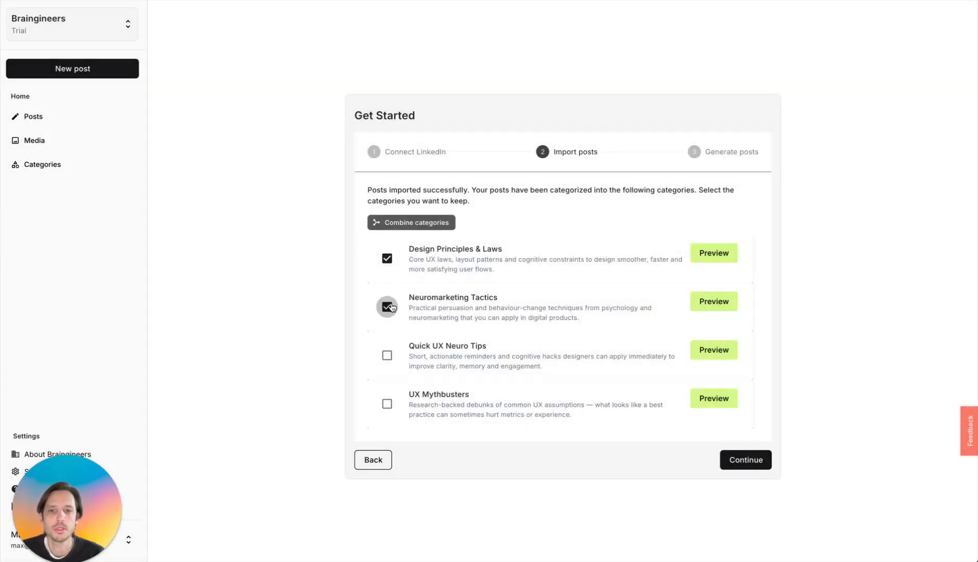
Preview Quick UX Neuro Tips, select it as well, and combine the three selected categories into Design Principles & Laws.
{"action": "left_click", "coordinate": [722, 350]}
{"action": "scroll", "coordinate": [535, 312], "scroll_direction": "down", "scroll_amount": 1}
{"action": "left_click", "coordinate": [277, 302]}
{"action": "left_click", "coordinate": [387, 355]}
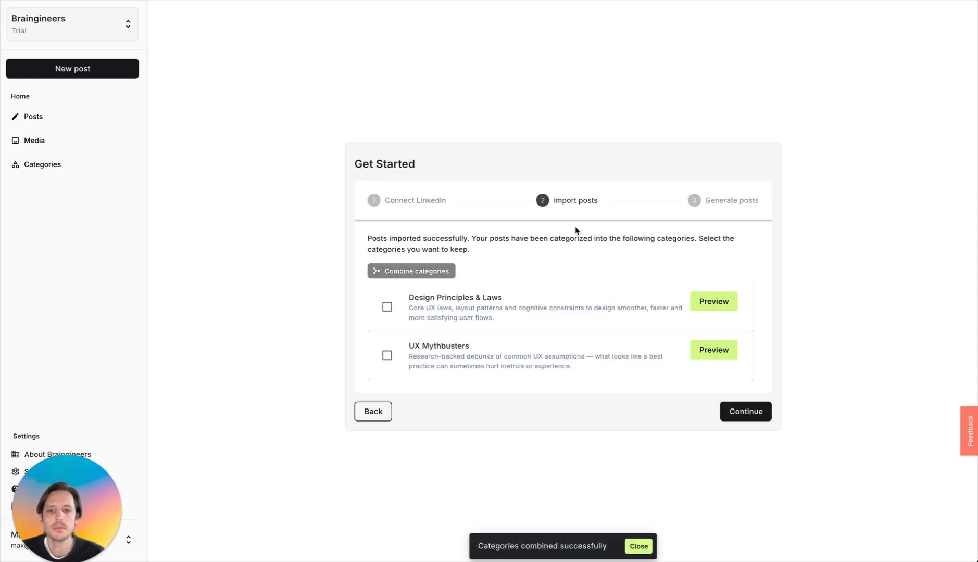
Select the combined Design Principles & Laws category and preview its posts.
{"action": "left_click", "coordinate": [387, 308]}
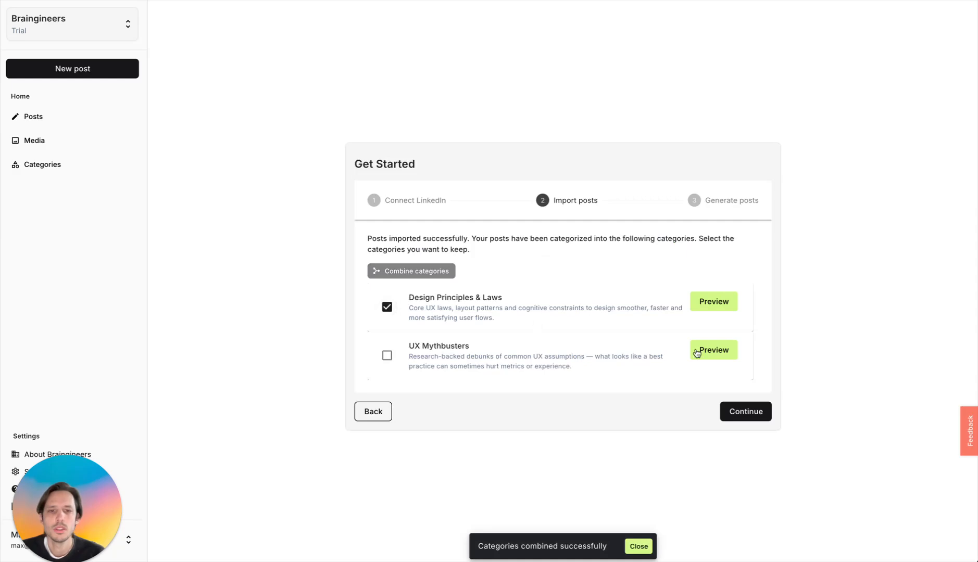
{"action": "left_click", "coordinate": [713, 302]}
{"action": "scroll", "coordinate": [554, 284], "scroll_direction": "down", "scroll_amount": 5}
{"action": "scroll", "coordinate": [554, 283], "scroll_direction": "down", "scroll_amount": 10}
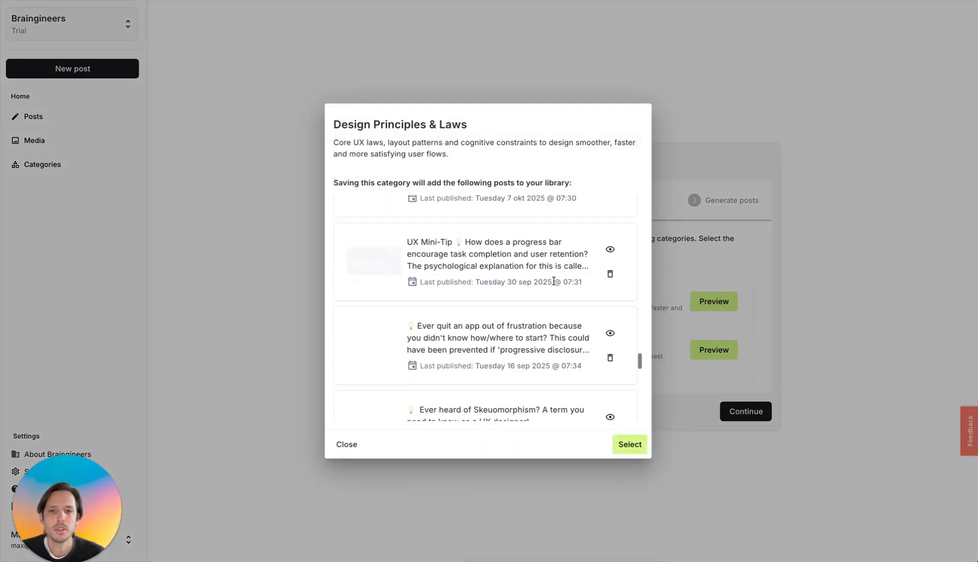
{"action": "left_click", "coordinate": [731, 269]}
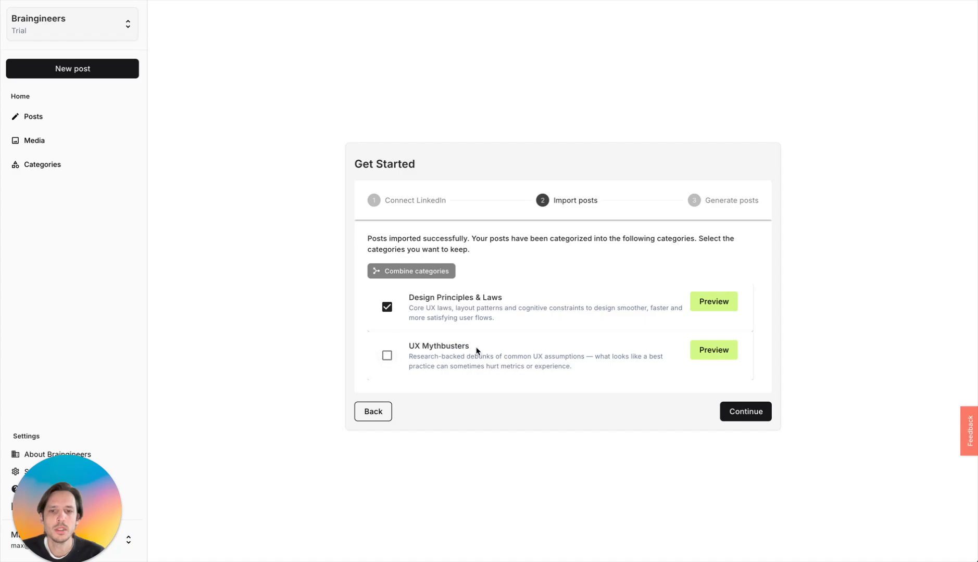
Preview and select the UX Mythbusters category, and continue with both selected categories.
{"action": "left_click", "coordinate": [720, 354]}
{"action": "scroll", "coordinate": [523, 290], "scroll_direction": "down", "scroll_amount": 10}
{"action": "scroll", "coordinate": [524, 261], "scroll_direction": "up", "scroll_amount": 10}
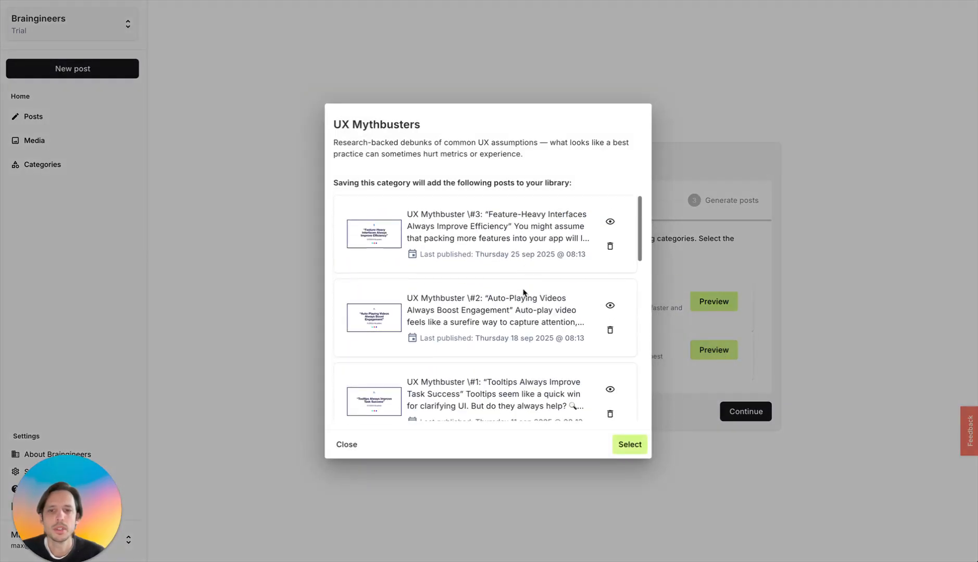
{"action": "left_click", "coordinate": [795, 293]}
{"action": "left_click", "coordinate": [387, 355]}
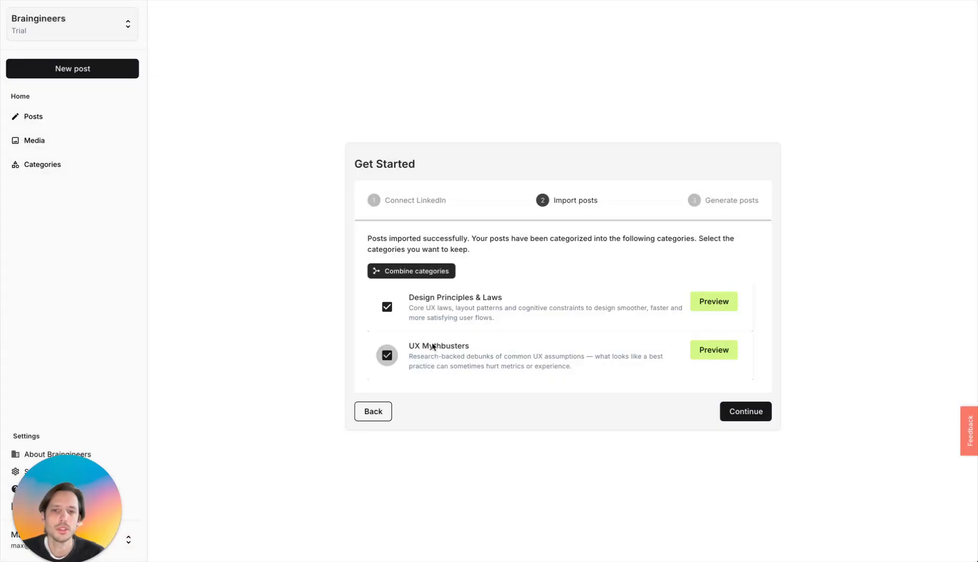
{"action": "left_click", "coordinate": [732, 417]}
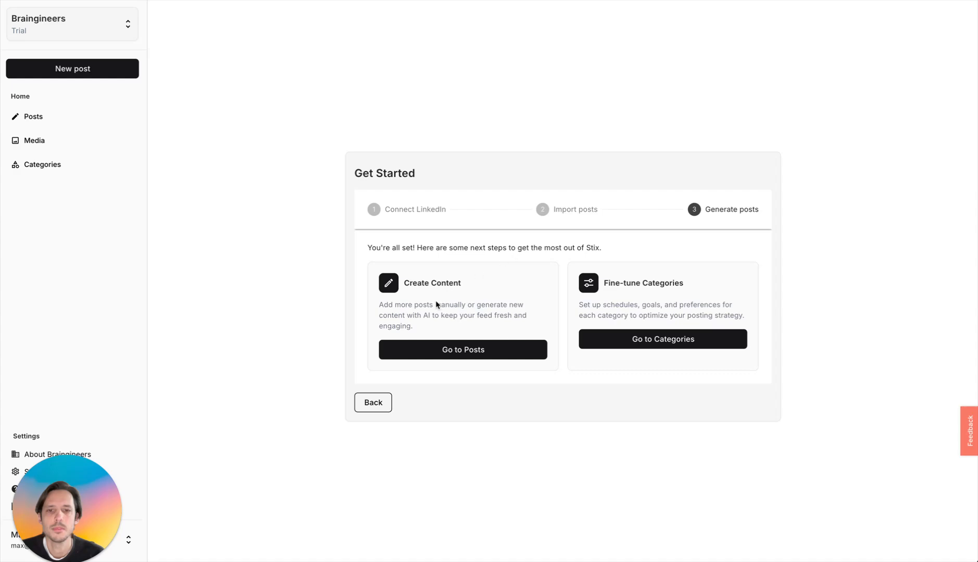
Go to the posts overview and browse the posts in the Design Principles & Laws category.
{"action": "left_click", "coordinate": [423, 351]}
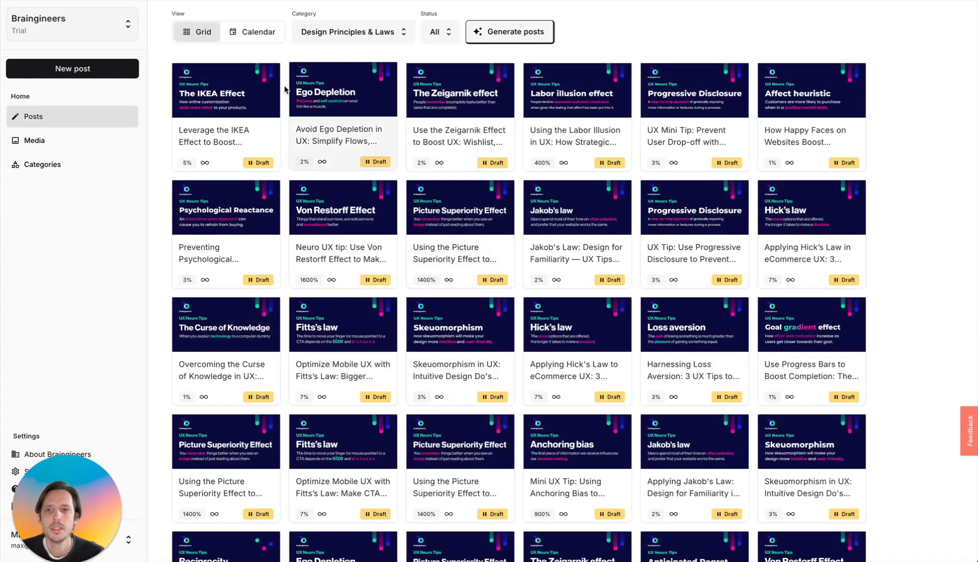
{"action": "left_click", "coordinate": [348, 32]}
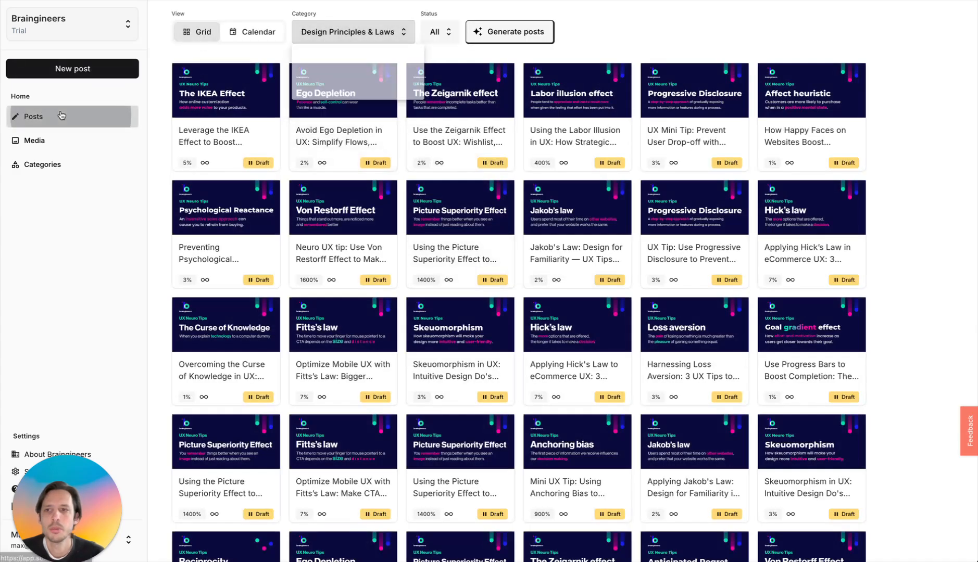
{"action": "left_click", "coordinate": [367, 31]}
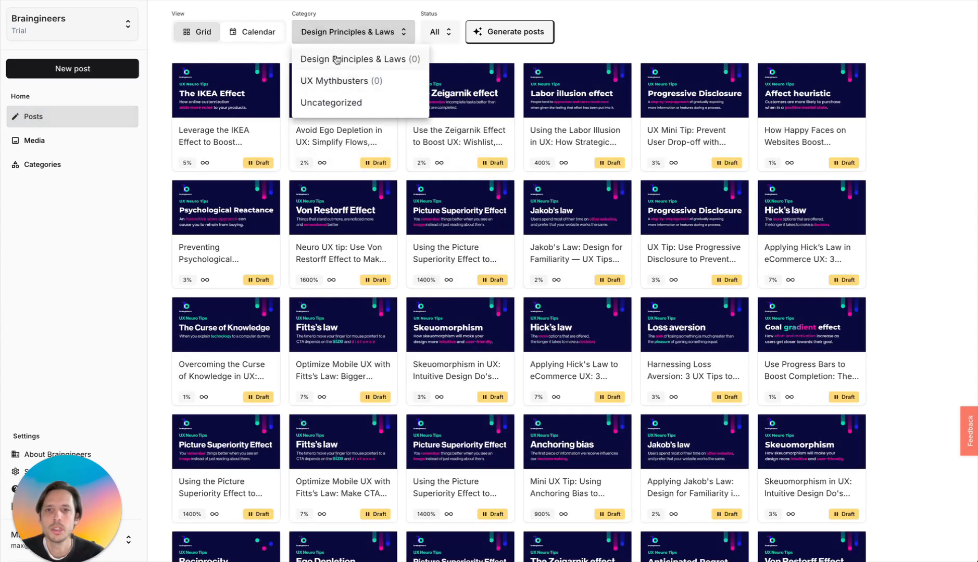
{"action": "left_click", "coordinate": [337, 60]}
{"action": "scroll", "coordinate": [242, 221], "scroll_direction": "down", "scroll_amount": 5}
{"action": "scroll", "coordinate": [241, 222], "scroll_direction": "up", "scroll_amount": 5}
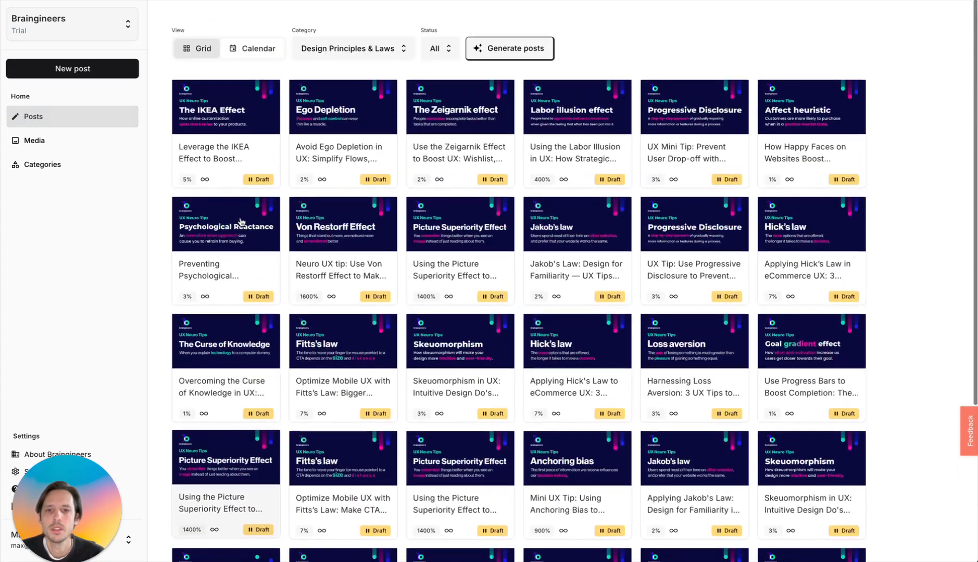
Set the Design Principles & Laws category's posting frequency to every 1 week and save the schedule.
{"action": "left_click", "coordinate": [79, 166]}
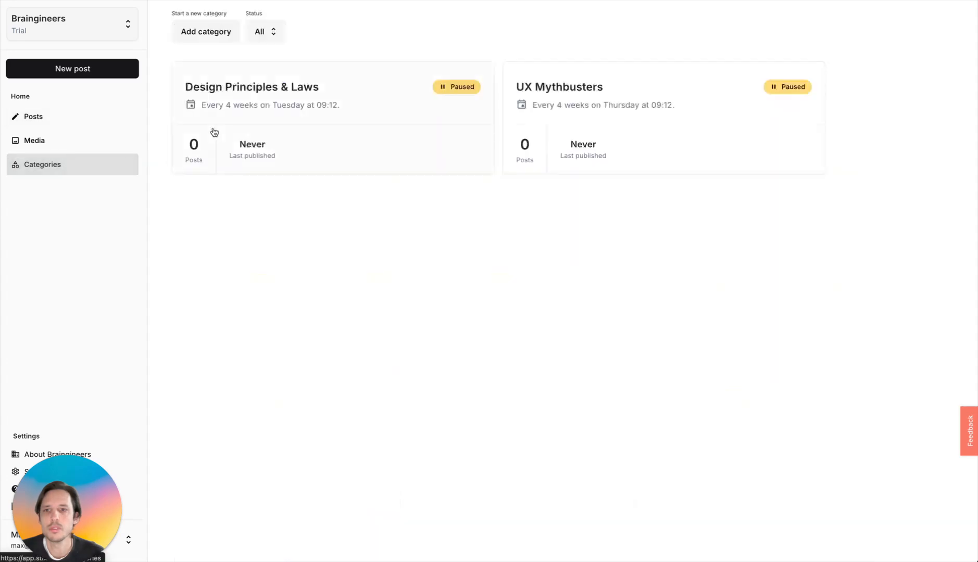
{"action": "left_click", "coordinate": [303, 98]}
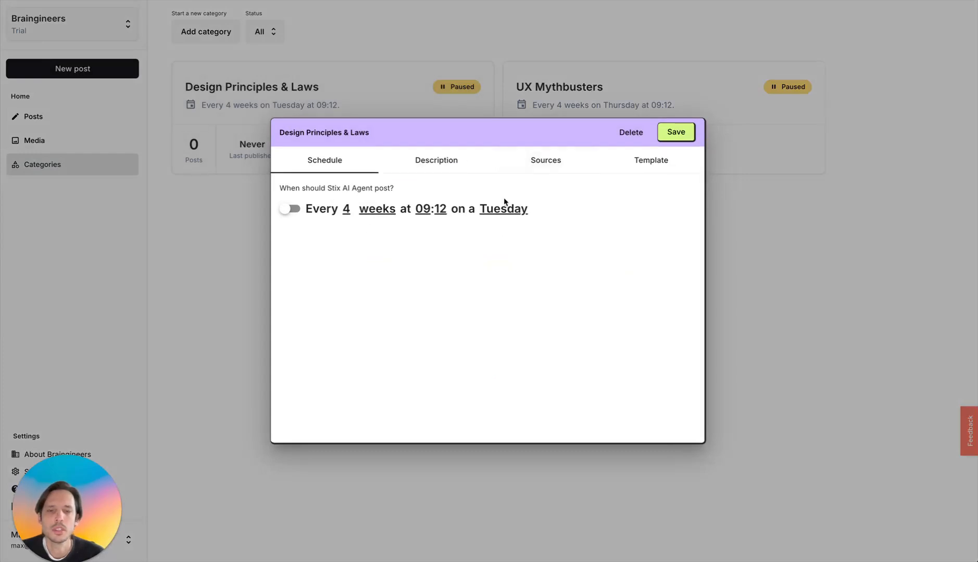
{"action": "left_click", "coordinate": [346, 210]}
{"action": "left_click", "coordinate": [354, 241]}
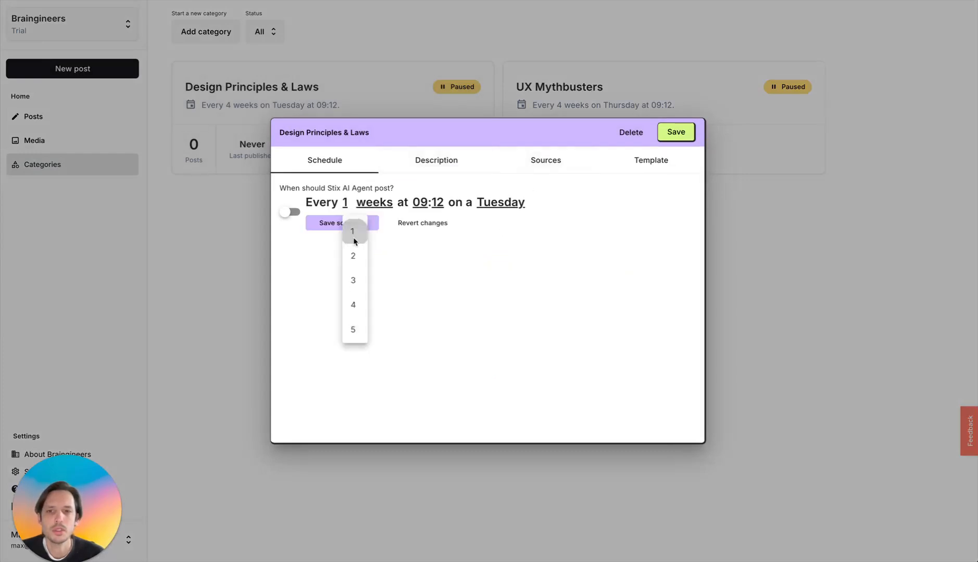
{"action": "left_click", "coordinate": [339, 223]}
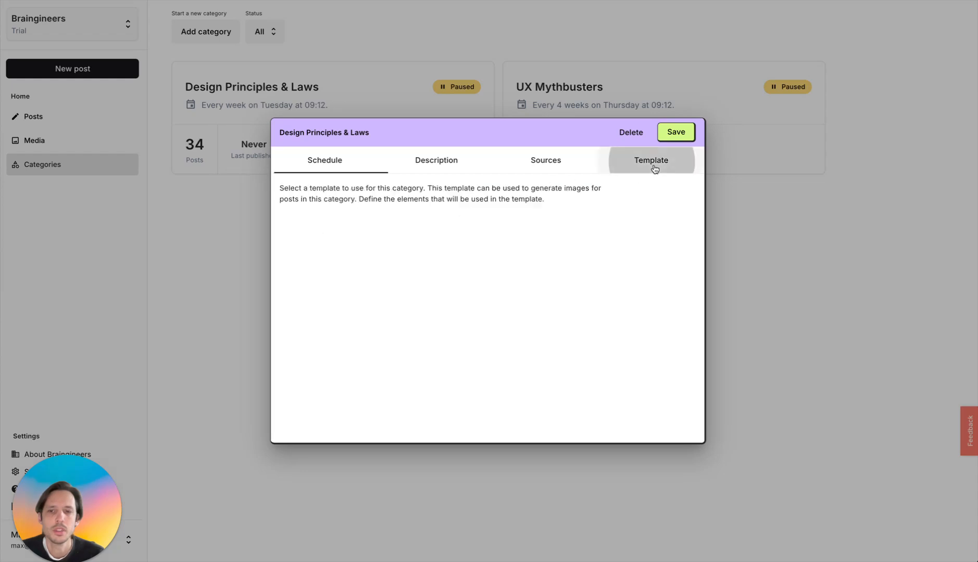
Choose the Von Restorff Effect image as the Design Principles & Laws category's template and add the element "title of the theory".
{"action": "left_click", "coordinate": [654, 169]}
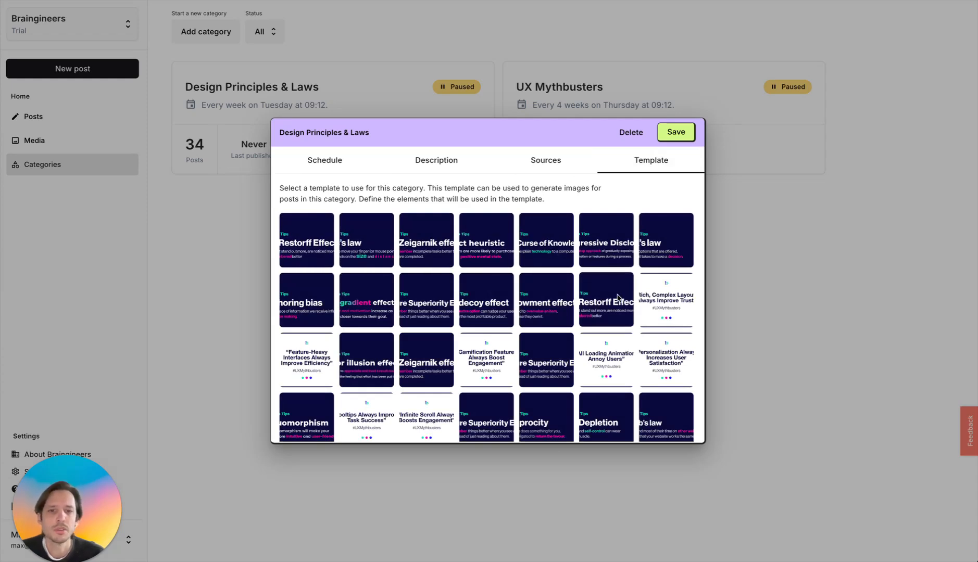
{"action": "left_click", "coordinate": [306, 245]}
{"action": "left_click", "coordinate": [505, 233]}
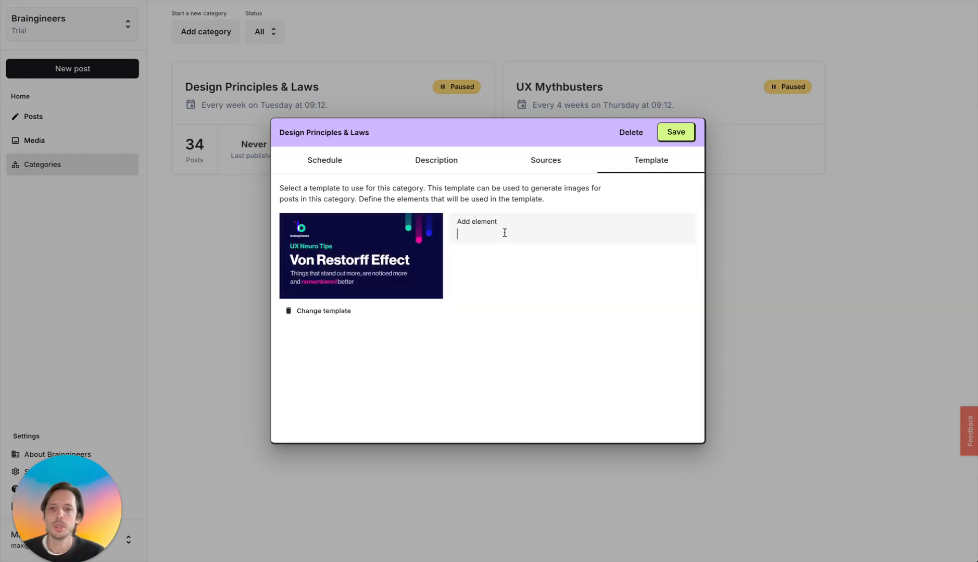
{"action": "type", "text": "title of the theory"}
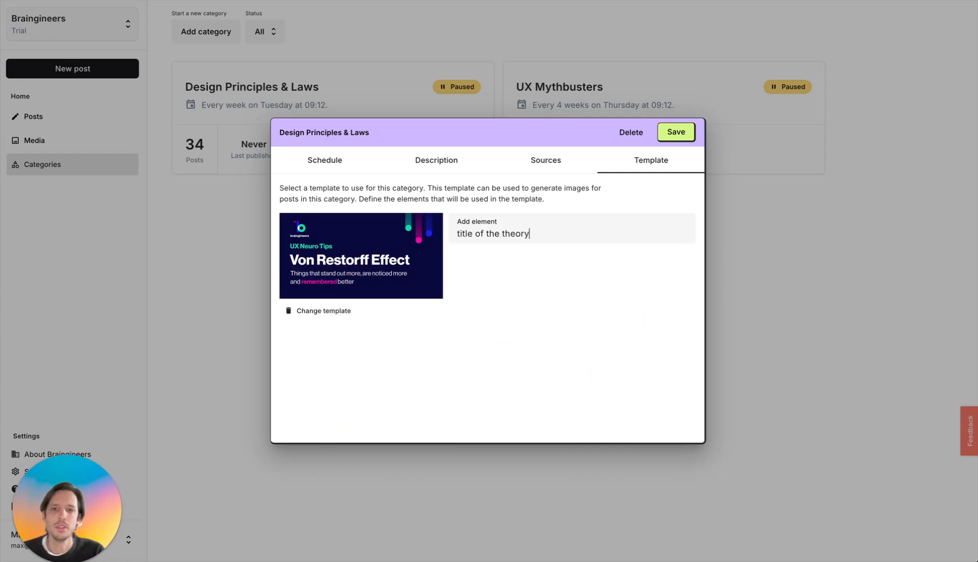
{"action": "key", "text": "Return"}
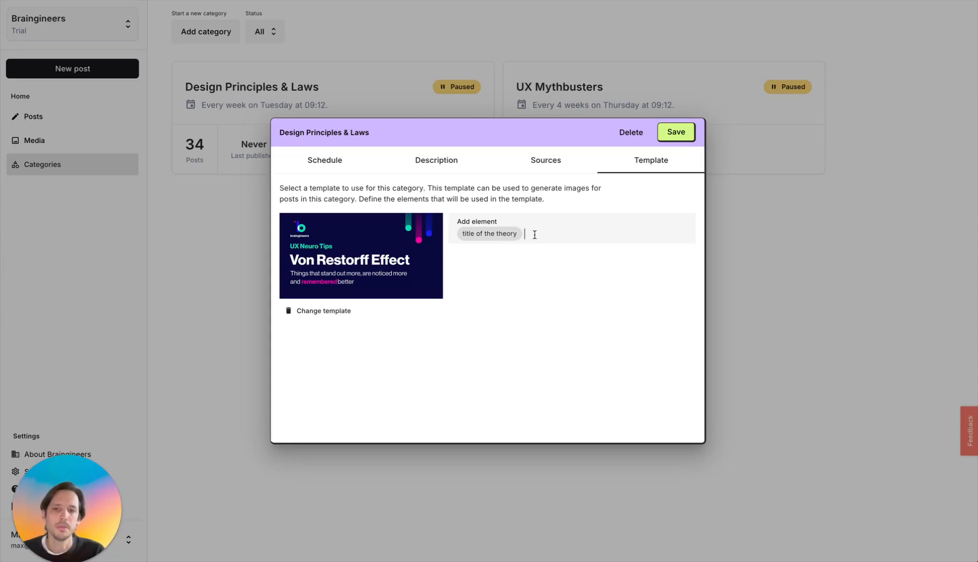
Add "description of the theory" as a second template element and save the category.
{"action": "type", "text": "des"}
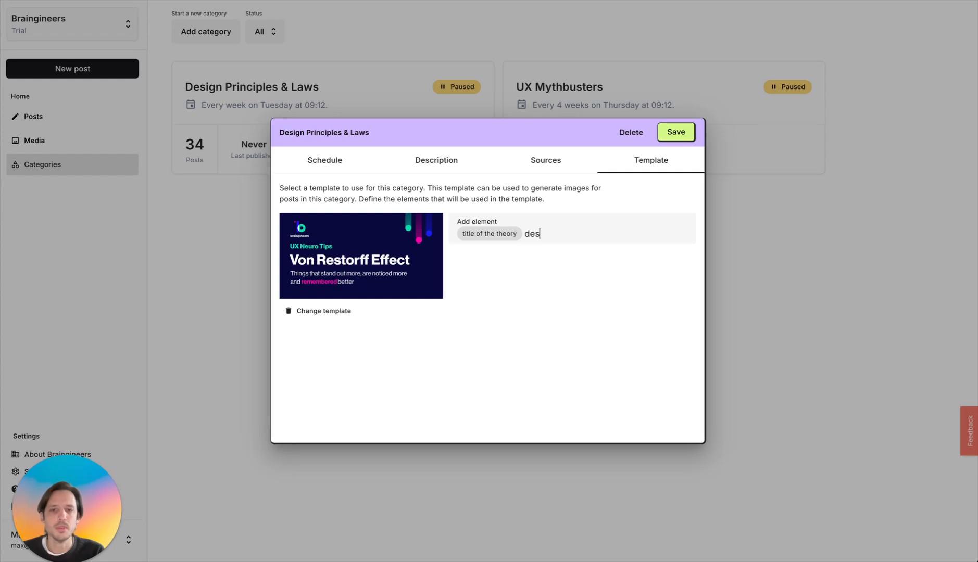
{"action": "type", "text": "cription of the theory"}
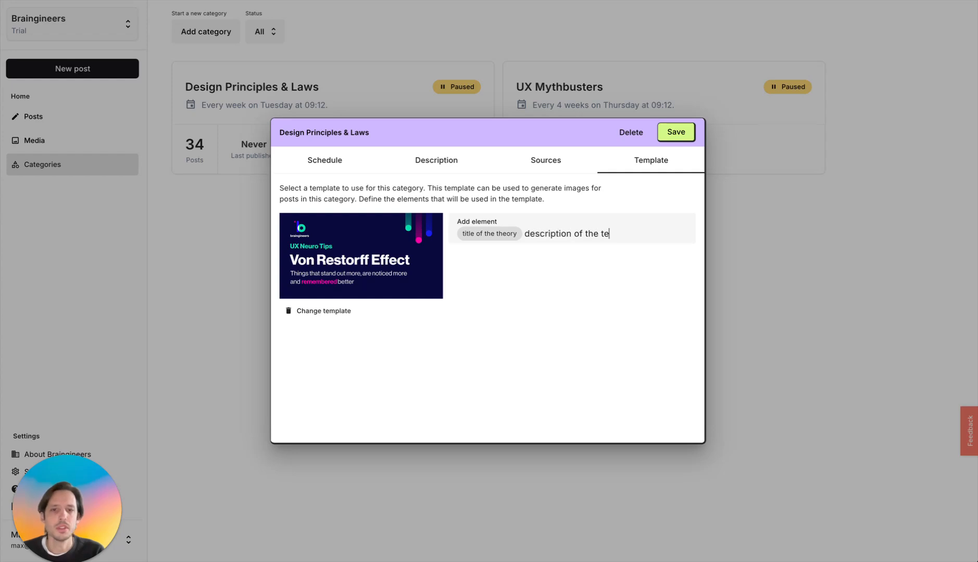
{"action": "key", "text": "Return"}
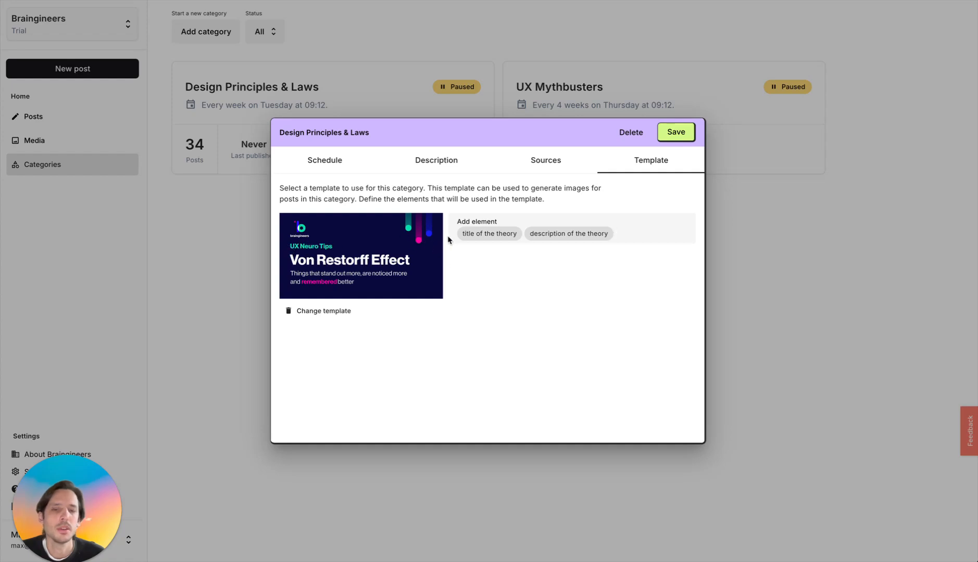
{"action": "left_click", "coordinate": [677, 134]}
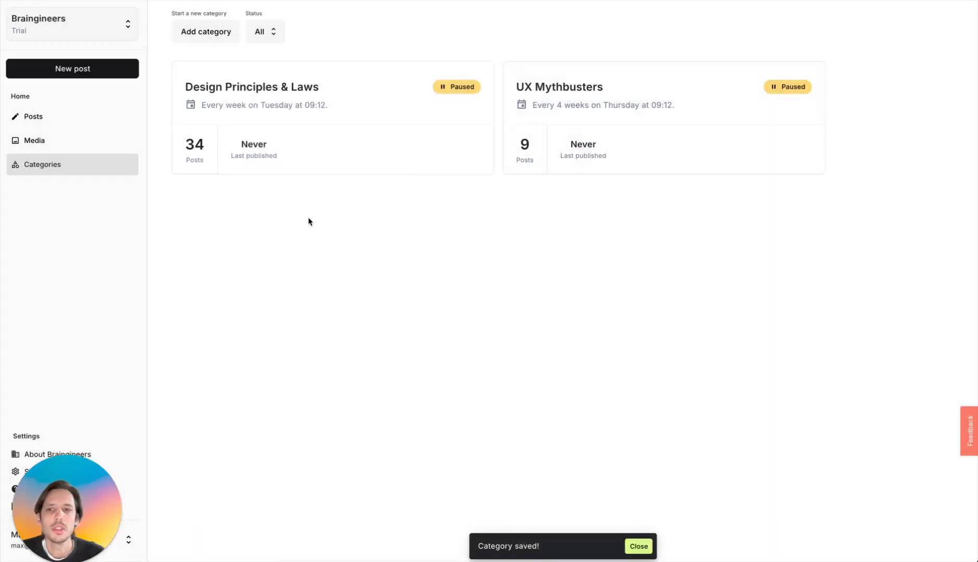
Go to the posts overview and start generating new posts for the Design Principles & Laws category.
{"action": "left_click", "coordinate": [83, 116]}
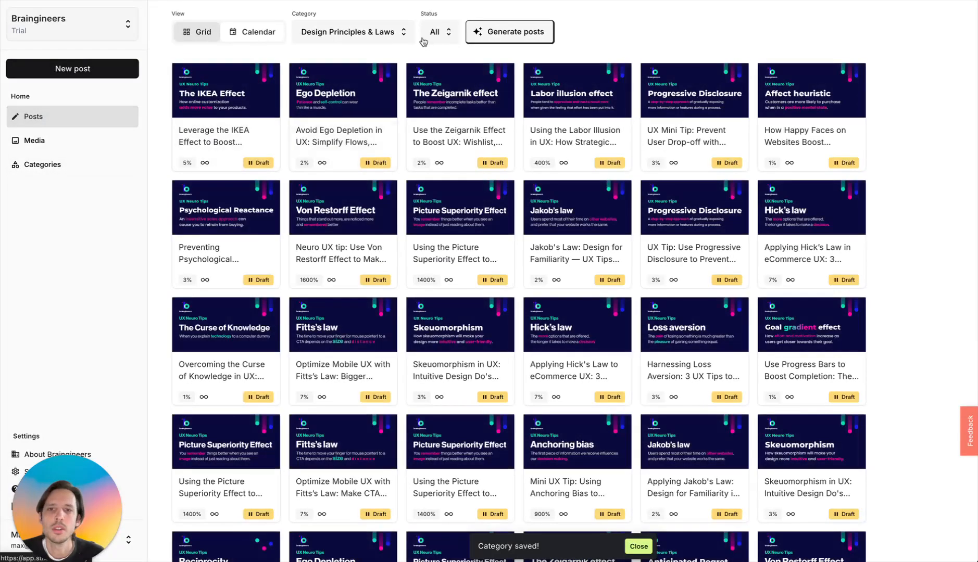
{"action": "left_click", "coordinate": [503, 32]}
{"action": "left_click", "coordinate": [503, 56]}
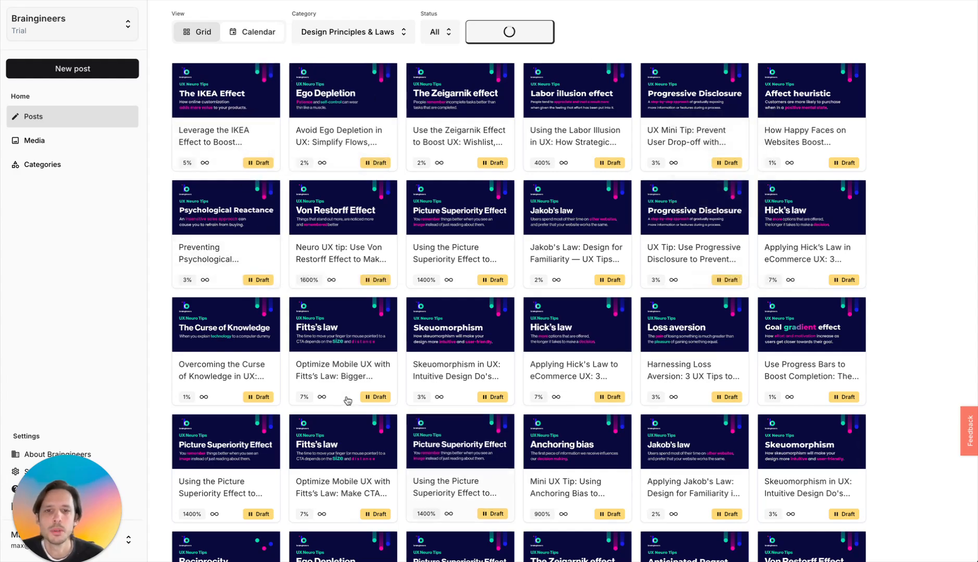
{"action": "scroll", "coordinate": [340, 321], "scroll_direction": "down", "scroll_amount": 3}
{"action": "scroll", "coordinate": [339, 321], "scroll_direction": "up", "scroll_amount": 3}
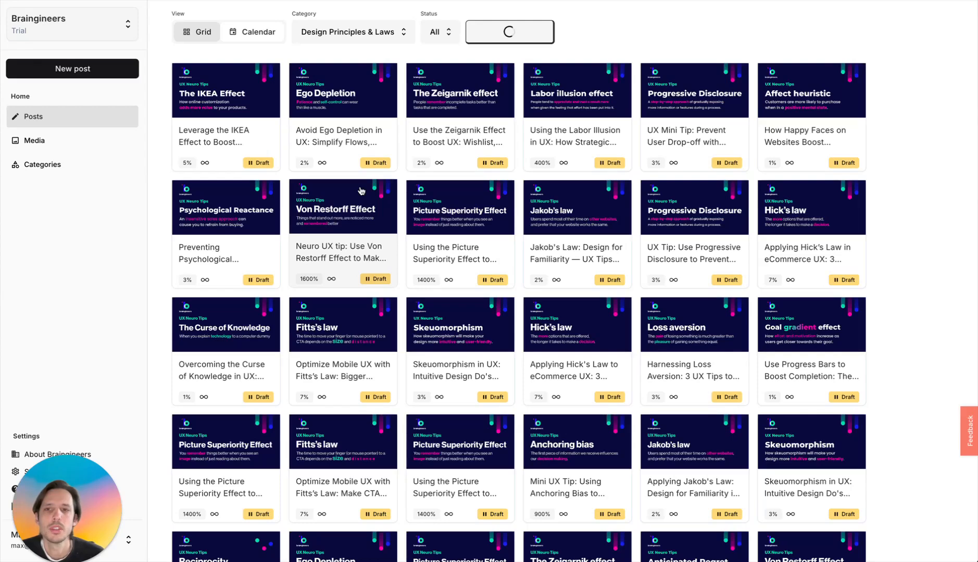
Examine the planned category slots in the calendar for the week of Monday 23 February 2026.
{"action": "left_click", "coordinate": [256, 32]}
{"action": "left_click", "coordinate": [389, 31]}
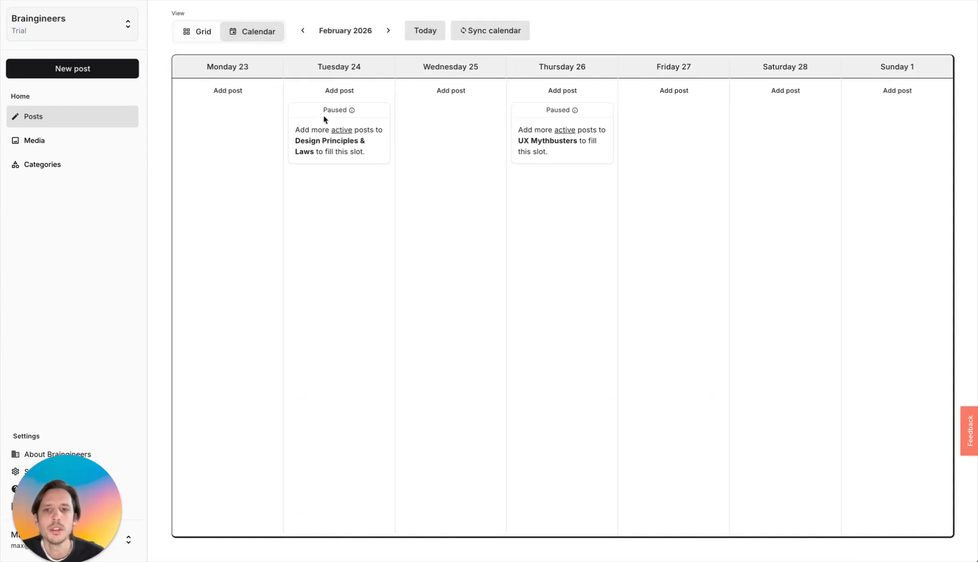
{"action": "mouse_move", "coordinate": [325, 113]}
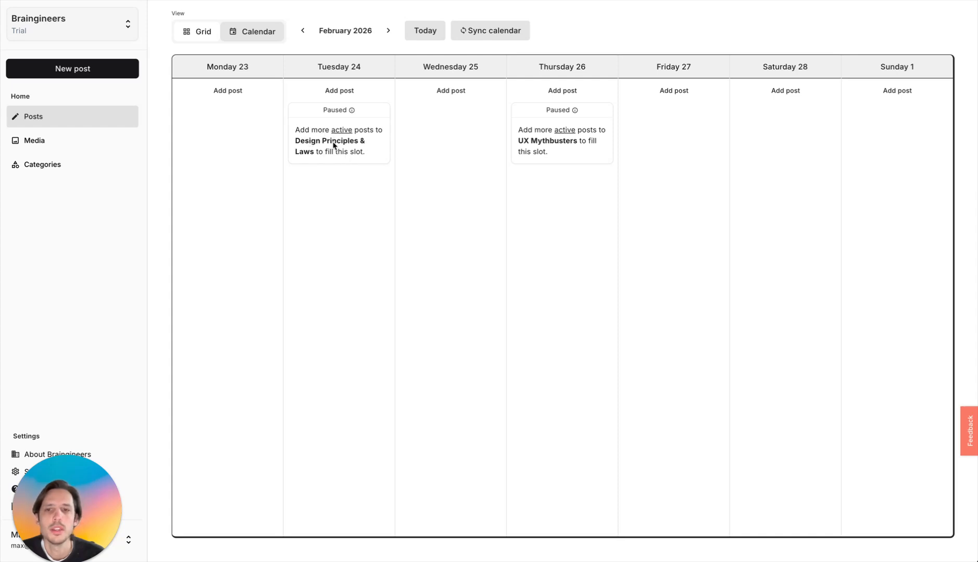
Return to the post grid and activate the IKEA Effect, Ego Depletion, Zeigarnik effect and Labor illusion effect posts.
{"action": "left_click", "coordinate": [197, 37]}
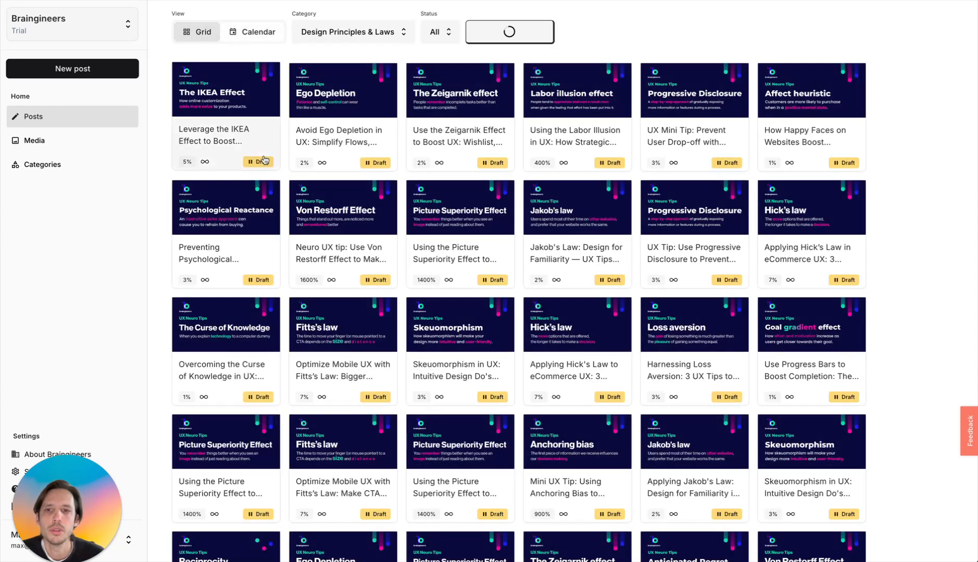
{"action": "left_click", "coordinate": [257, 163]}
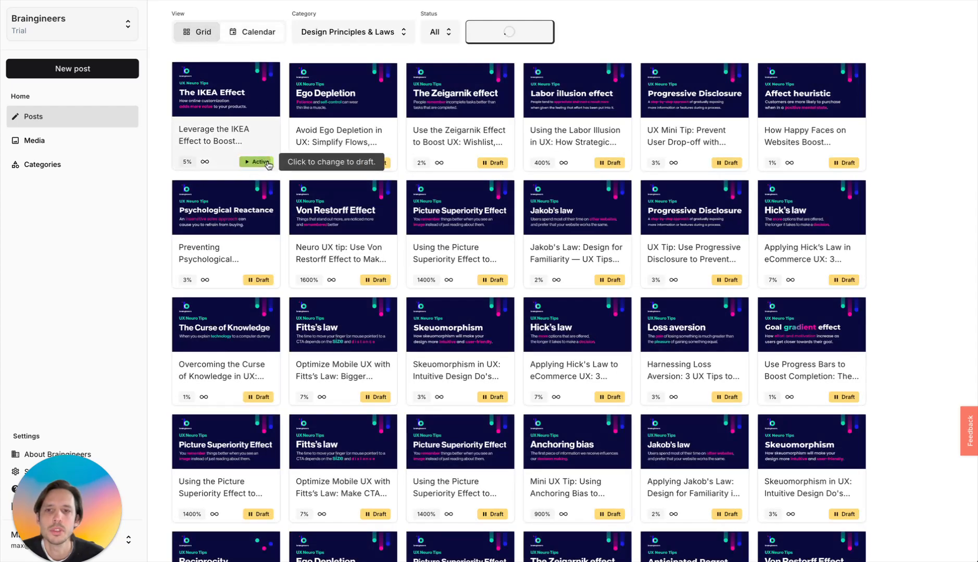
{"action": "left_click", "coordinate": [383, 163]}
{"action": "left_click", "coordinate": [493, 163]}
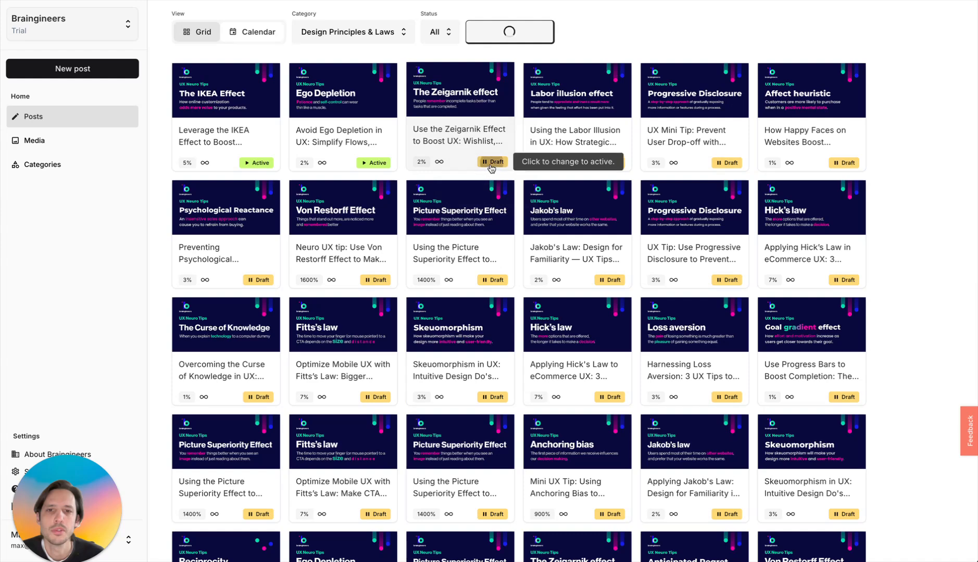
{"action": "left_click", "coordinate": [612, 163]}
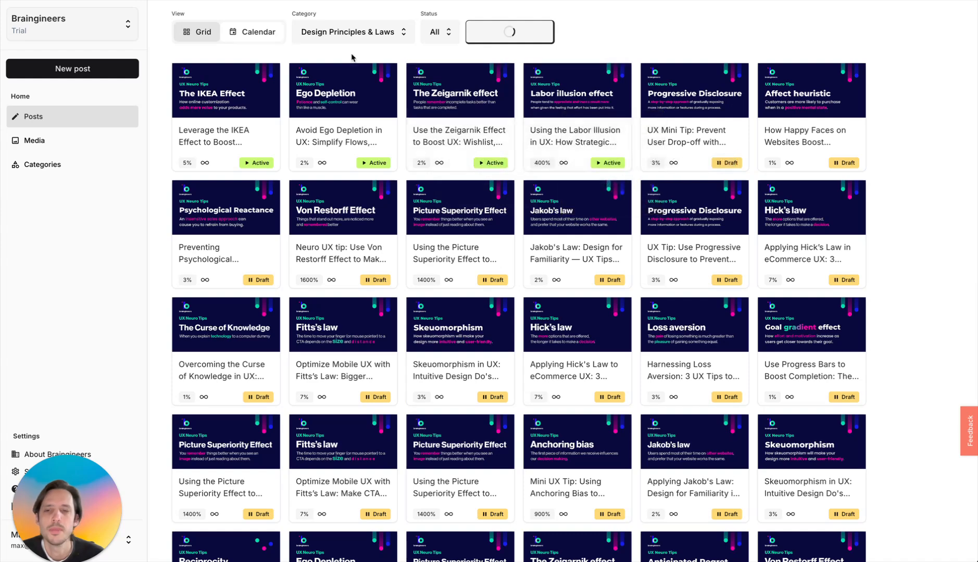
Sync the posts calendar and check the coming weeks' slots before returning to the current week.
{"action": "left_click", "coordinate": [258, 31]}
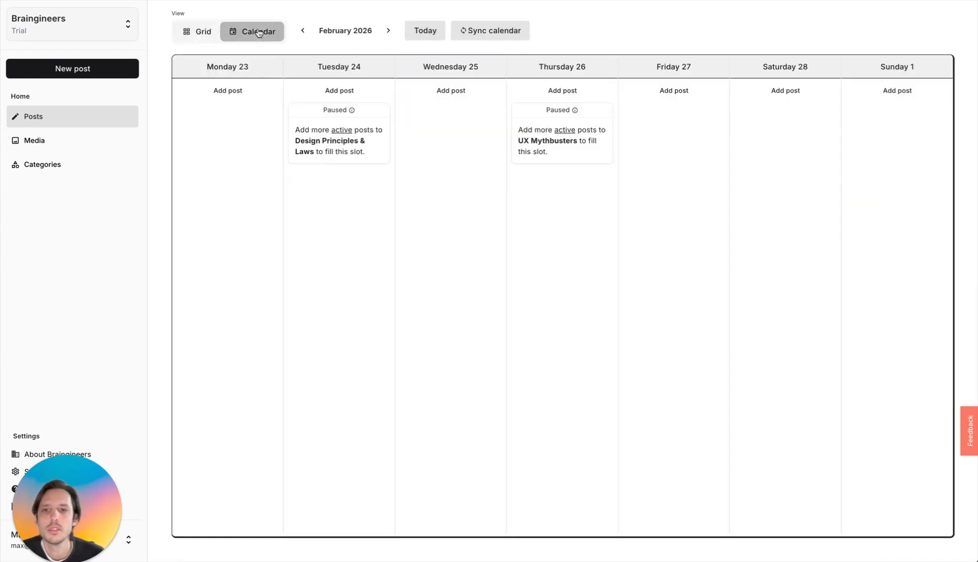
{"action": "left_click", "coordinate": [491, 32]}
{"action": "left_click", "coordinate": [388, 30]}
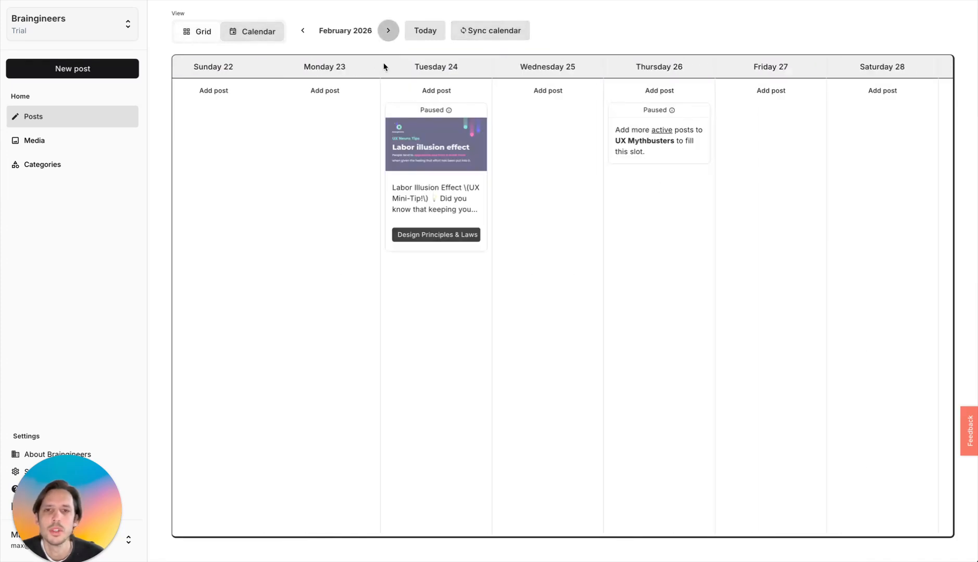
{"action": "left_click", "coordinate": [389, 31]}
{"action": "left_click", "coordinate": [380, 31]}
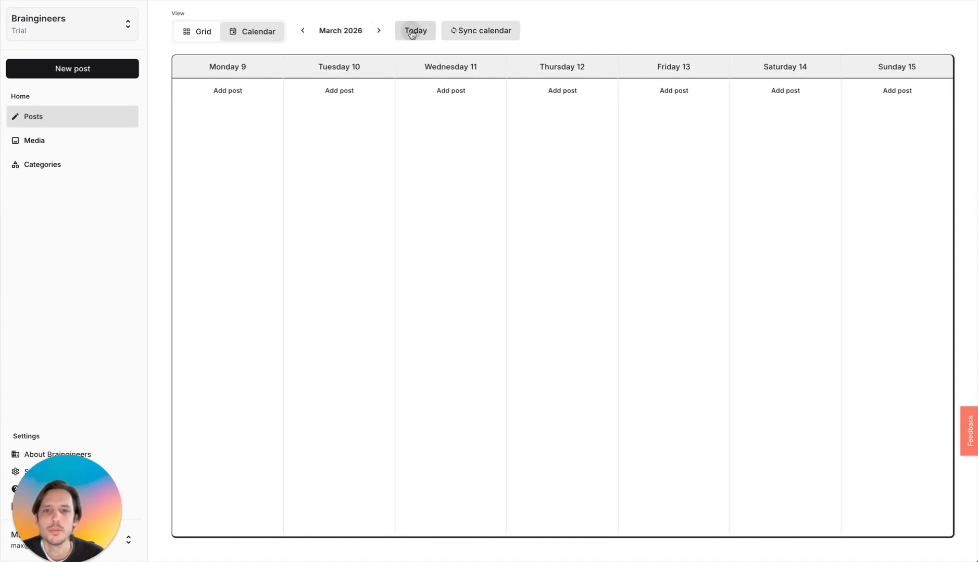
{"action": "left_click", "coordinate": [415, 30]}
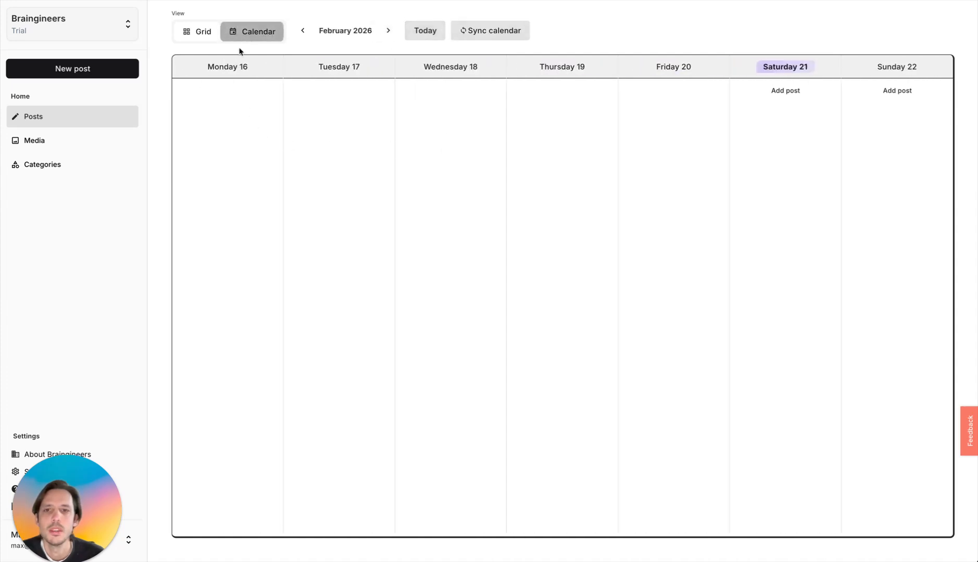
Open the AI-generated Aesthetic Usability Effect post from the grid and read through its text.
{"action": "left_click", "coordinate": [201, 31]}
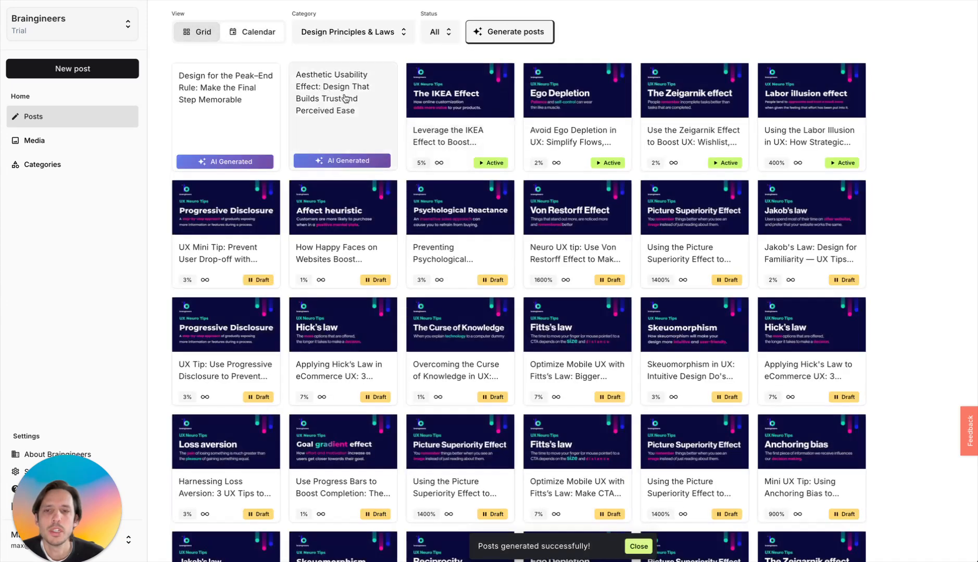
{"action": "left_click", "coordinate": [345, 98]}
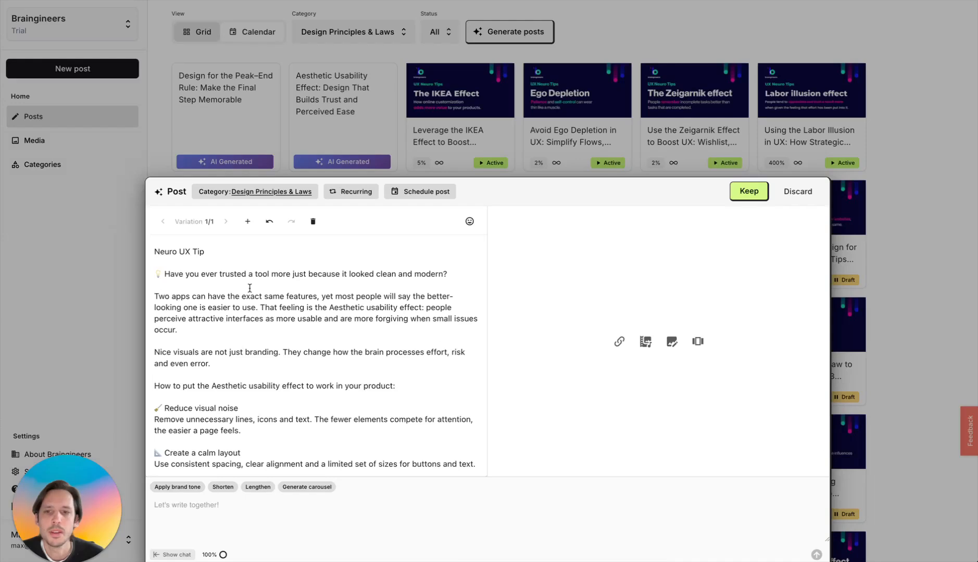
{"action": "scroll", "coordinate": [251, 286], "scroll_direction": "down", "scroll_amount": 2}
{"action": "scroll", "coordinate": [250, 288], "scroll_direction": "up", "scroll_amount": 2}
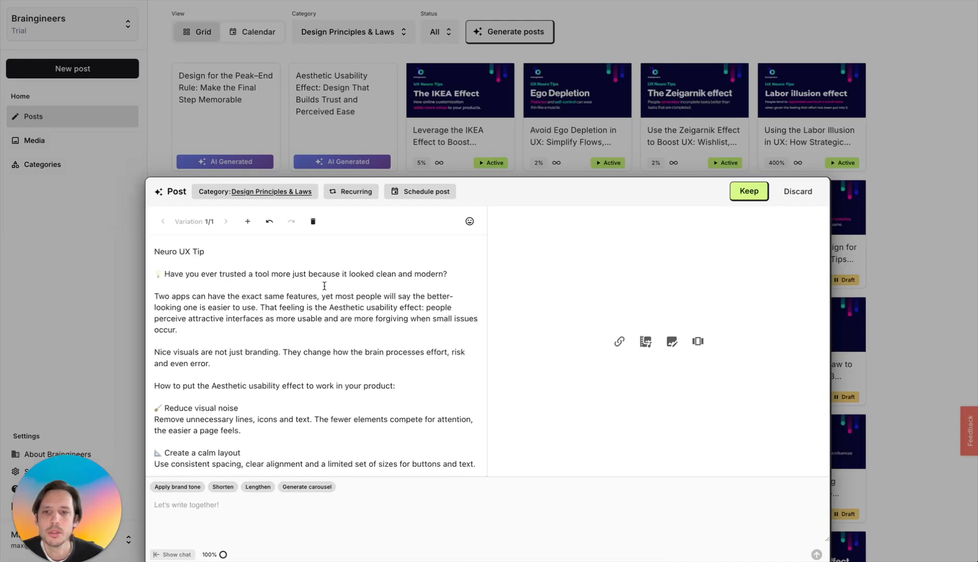
{"action": "left_click_drag", "start_coordinate": [329, 308], "coordinate": [422, 313]}
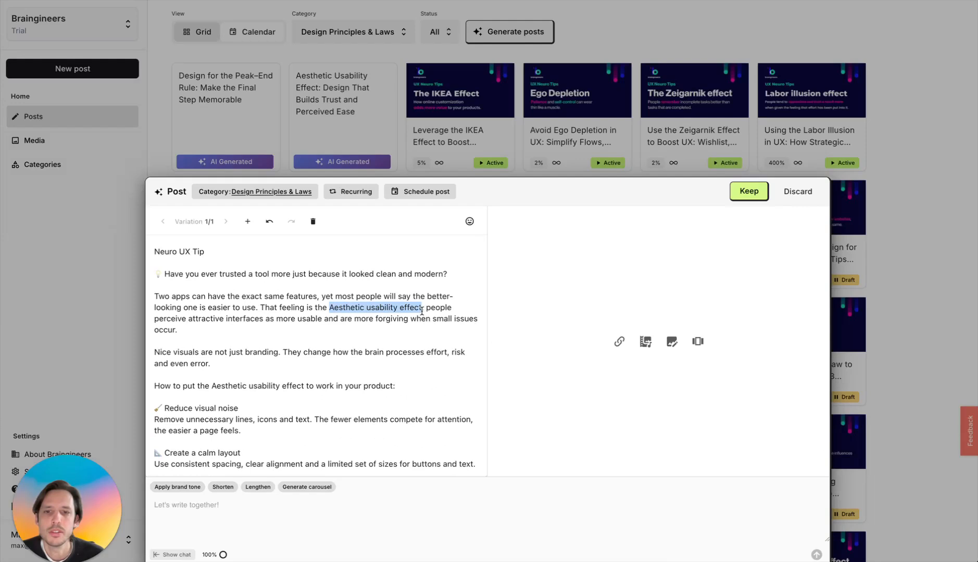
{"action": "left_click", "coordinate": [672, 345]}
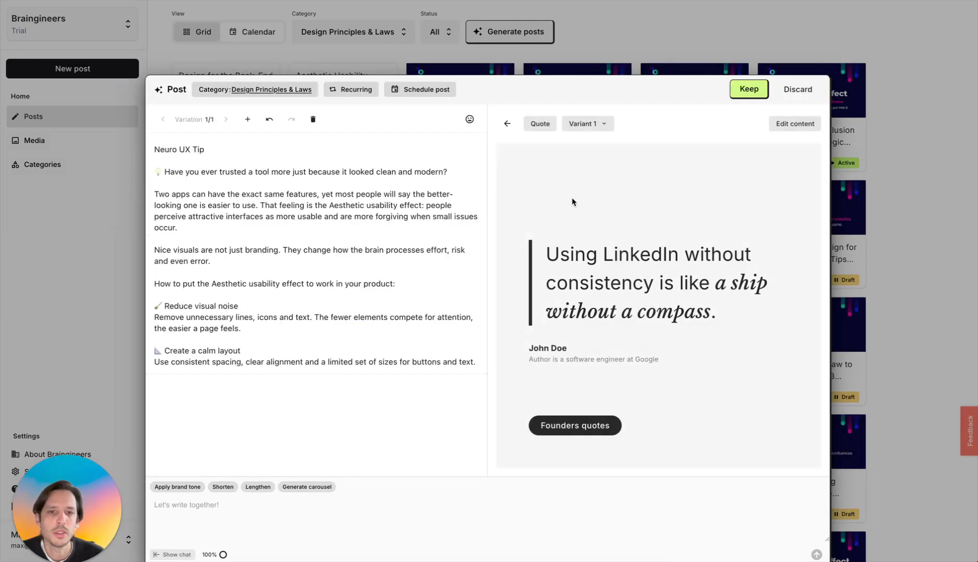
{"action": "left_click", "coordinate": [541, 130]}
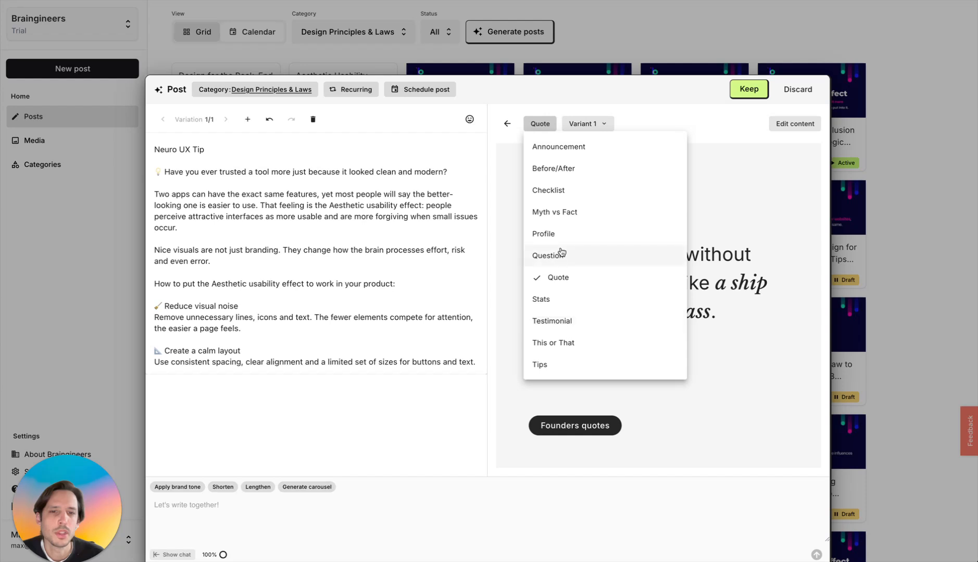
{"action": "left_click", "coordinate": [561, 255]}
{"action": "left_click", "coordinate": [544, 125]}
{"action": "left_click", "coordinate": [560, 186]}
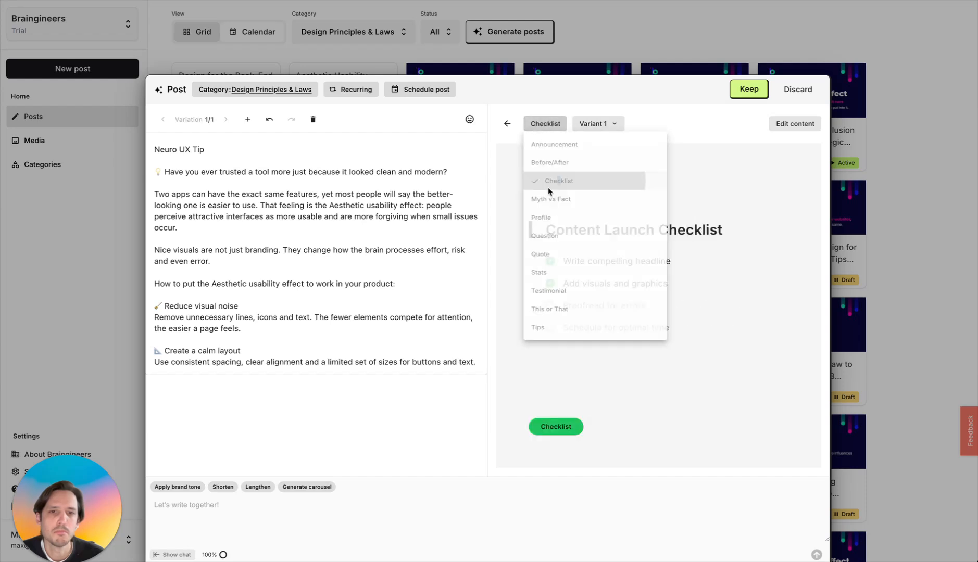
{"action": "left_click", "coordinate": [547, 124]}
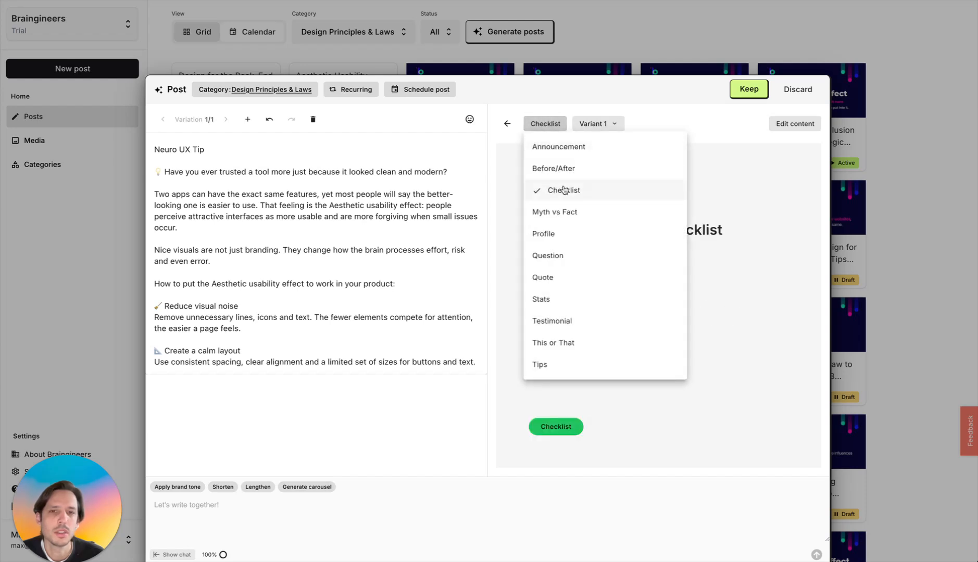
{"action": "left_click", "coordinate": [508, 124]}
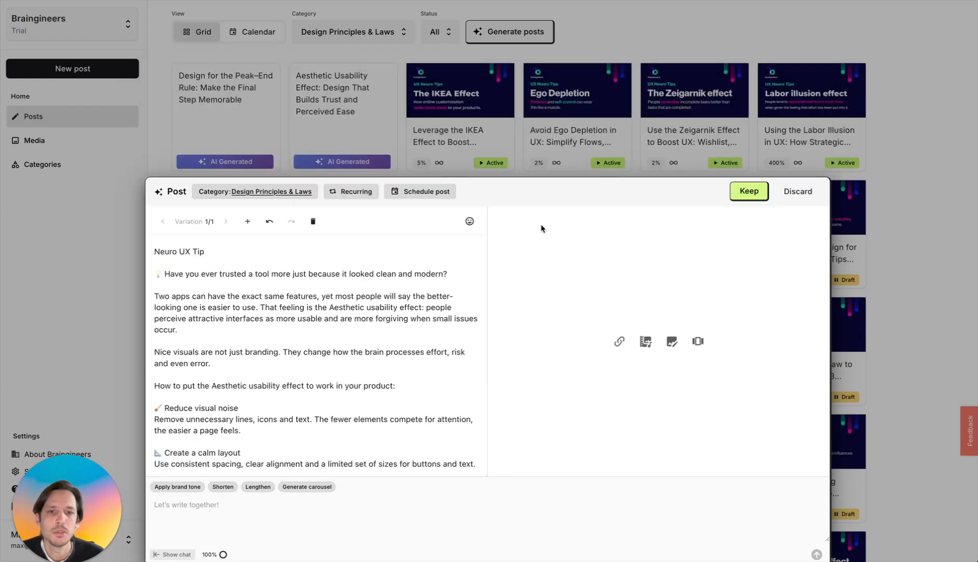
{"action": "left_click", "coordinate": [546, 127]}
{"action": "left_click", "coordinate": [554, 62]}
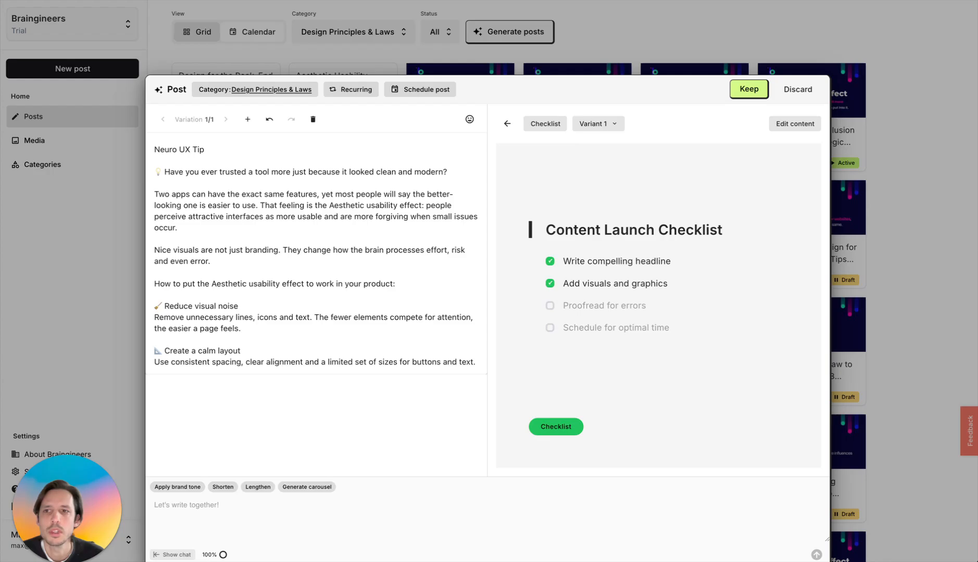
Reload the page, reopen the Aesthetic Usability Effect post and apply the category template as its image.
{"action": "key", "text": "super+r"}
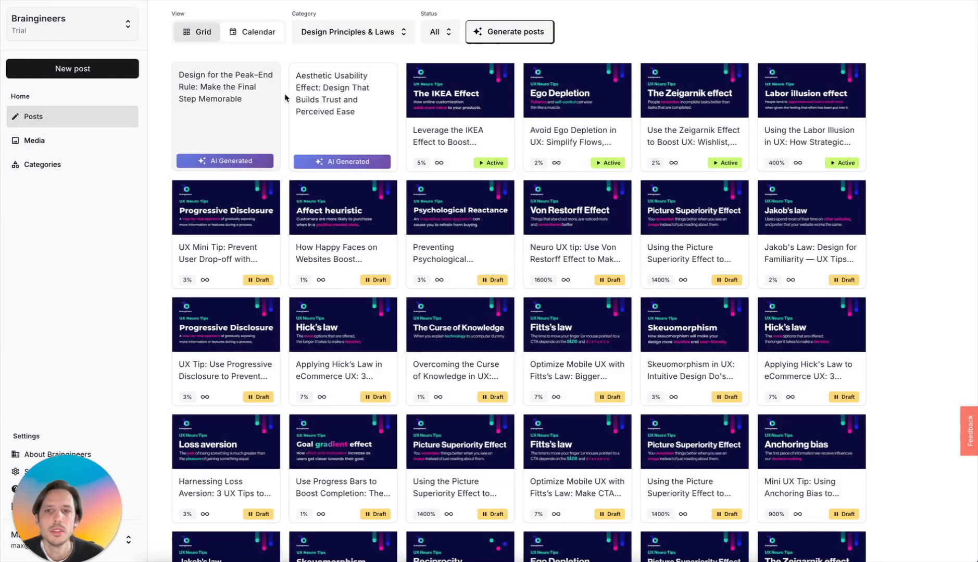
{"action": "left_click", "coordinate": [252, 110]}
{"action": "left_click", "coordinate": [337, 87]}
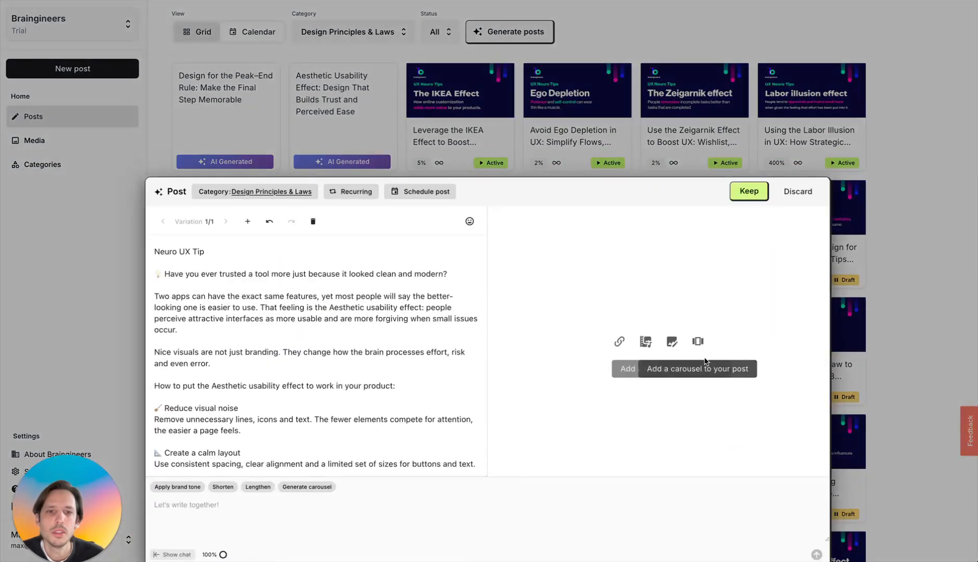
{"action": "left_click", "coordinate": [673, 342]}
{"action": "left_click", "coordinate": [542, 123]}
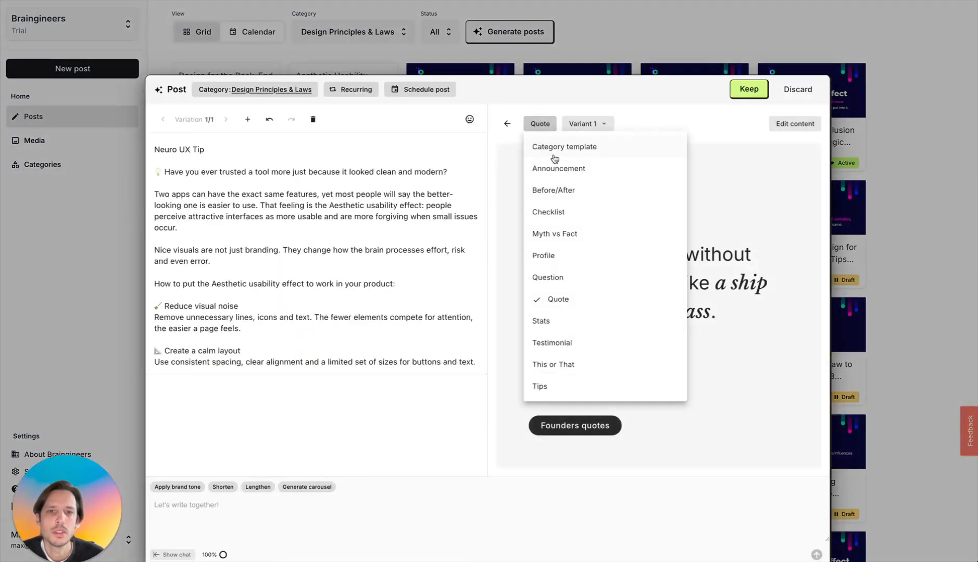
{"action": "left_click", "coordinate": [565, 152]}
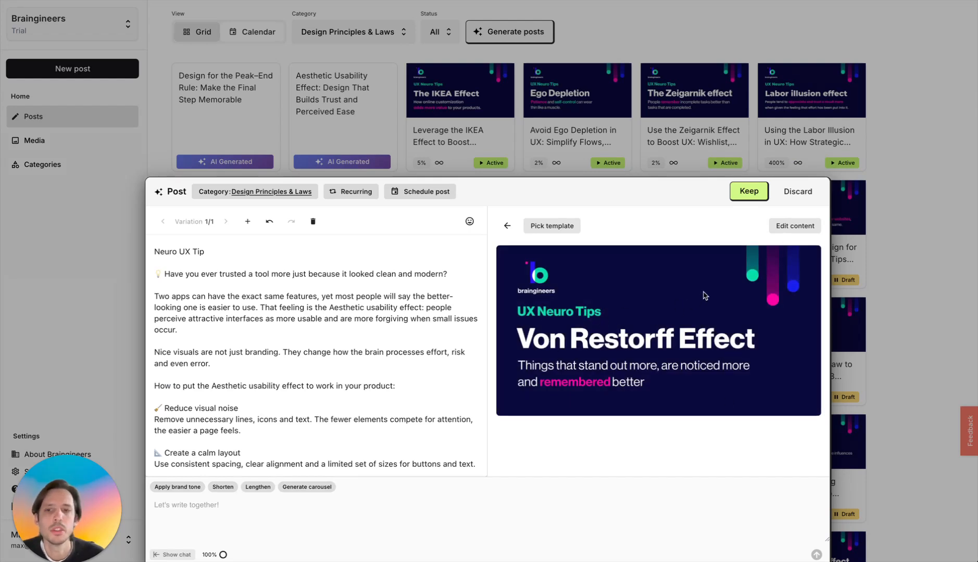
Fill the template's title and description fields with AI, generate the Aesthetic Usability Effect image and use it in the post.
{"action": "left_click", "coordinate": [799, 229]}
{"action": "left_click", "coordinate": [672, 367]}
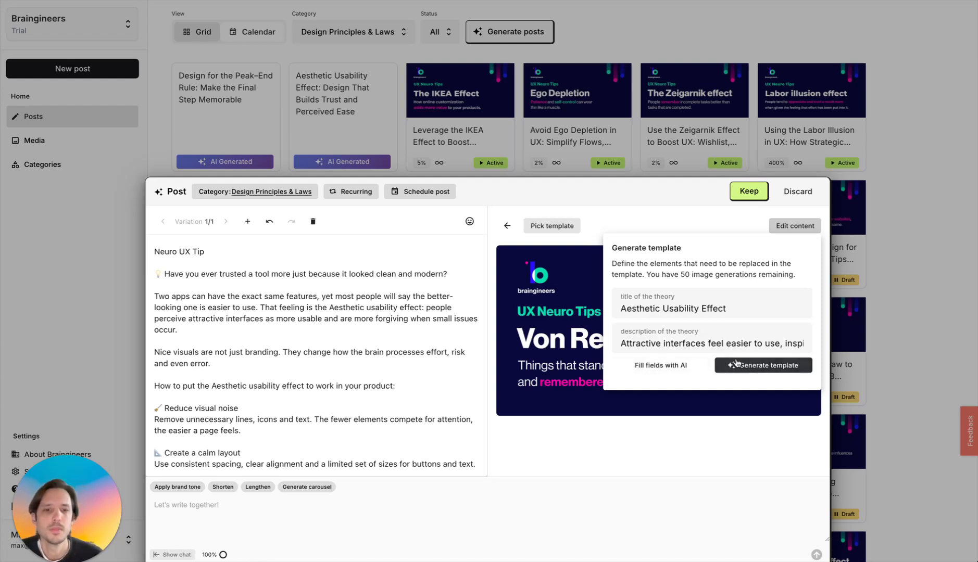
{"action": "left_click", "coordinate": [756, 373]}
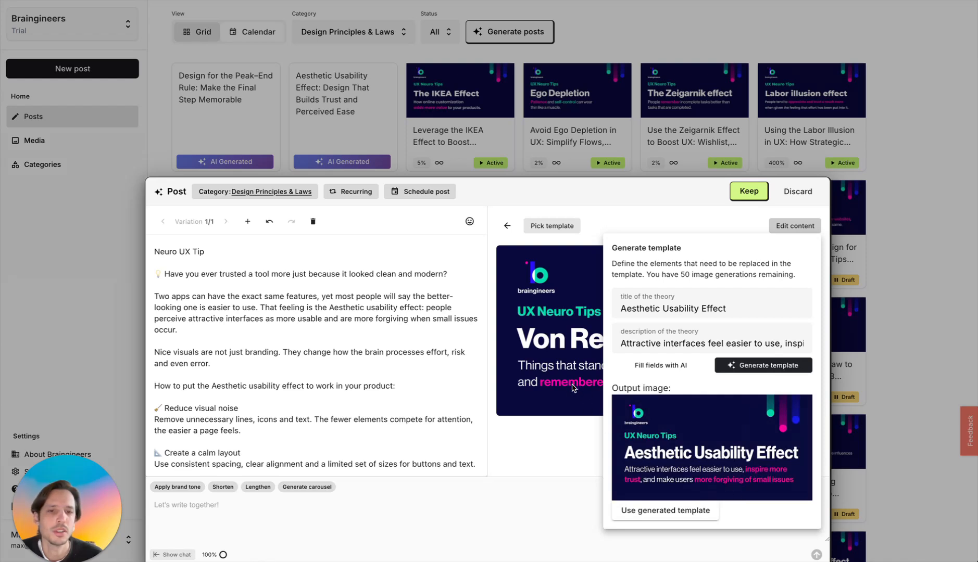
{"action": "left_click", "coordinate": [667, 514]}
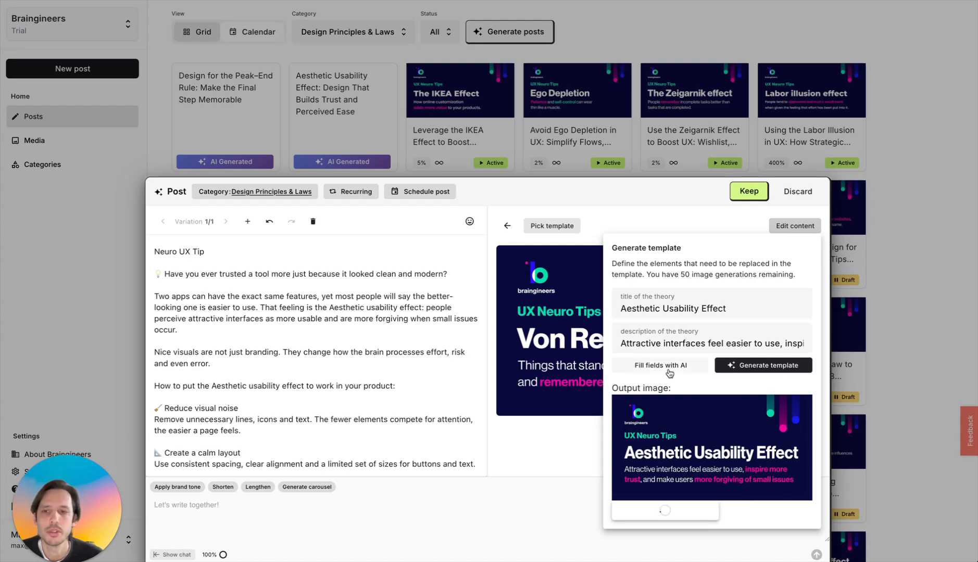
Keep the AI-generated Aesthetic Usability Effect post and set it to Active in the grid.
{"action": "left_click", "coordinate": [749, 192]}
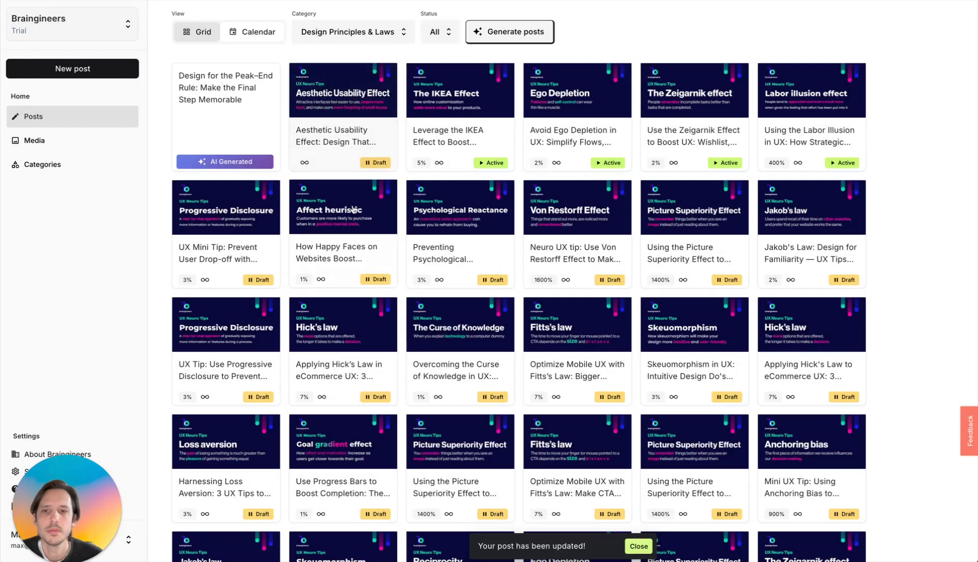
{"action": "left_click", "coordinate": [374, 163]}
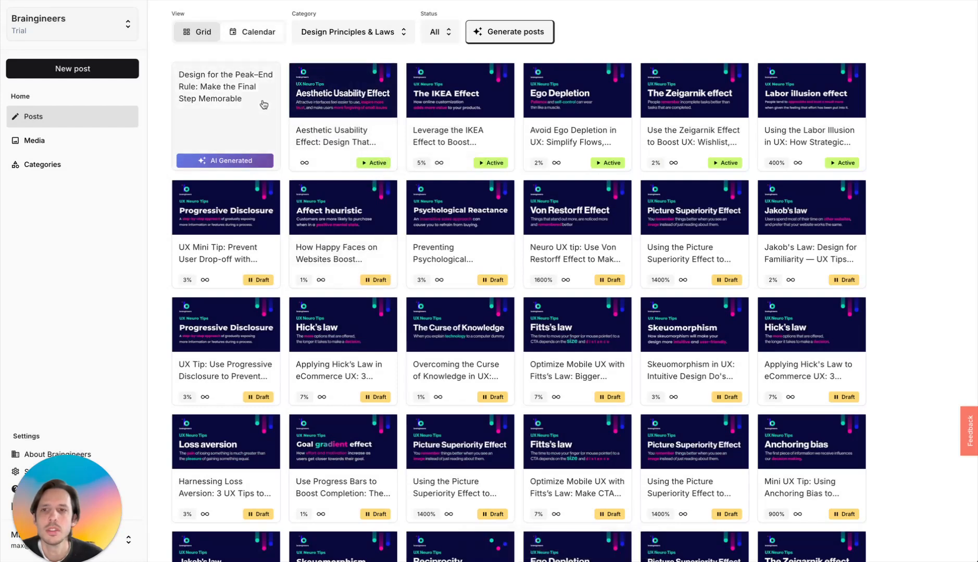
Check the number options for generating posts, the posts calendar and the images in the media library.
{"action": "left_click", "coordinate": [322, 79]}
{"action": "left_click", "coordinate": [290, 123]}
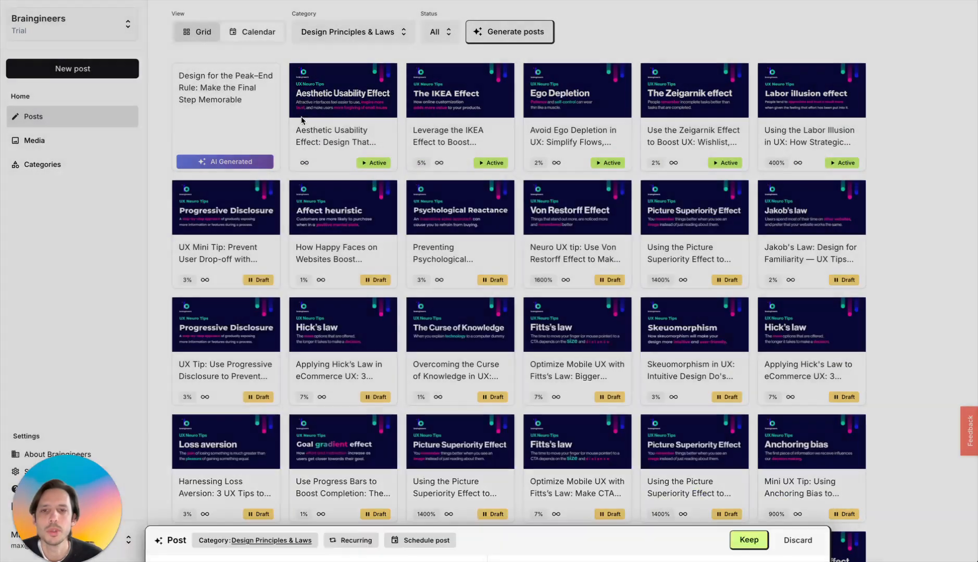
{"action": "left_click", "coordinate": [509, 32]}
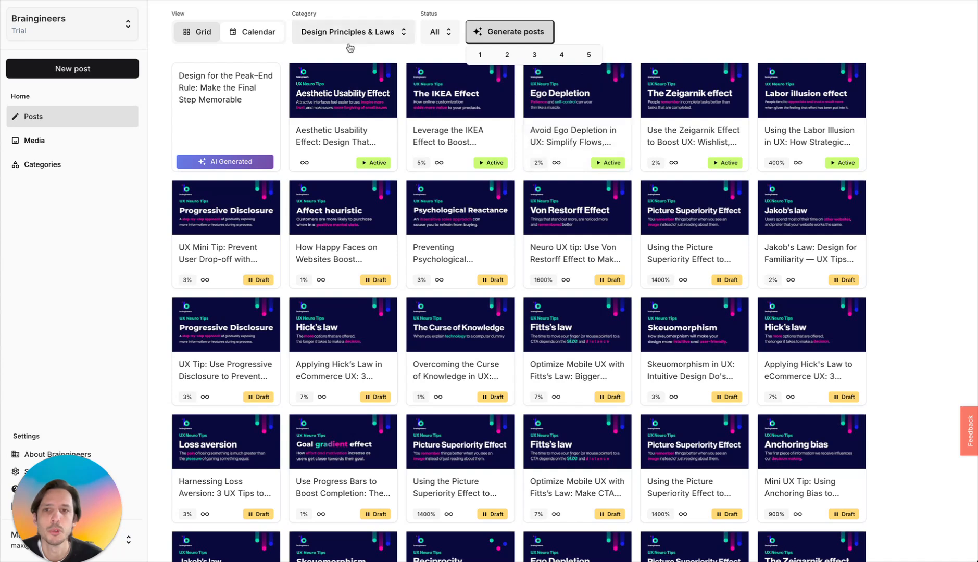
{"action": "left_click", "coordinate": [290, 52]}
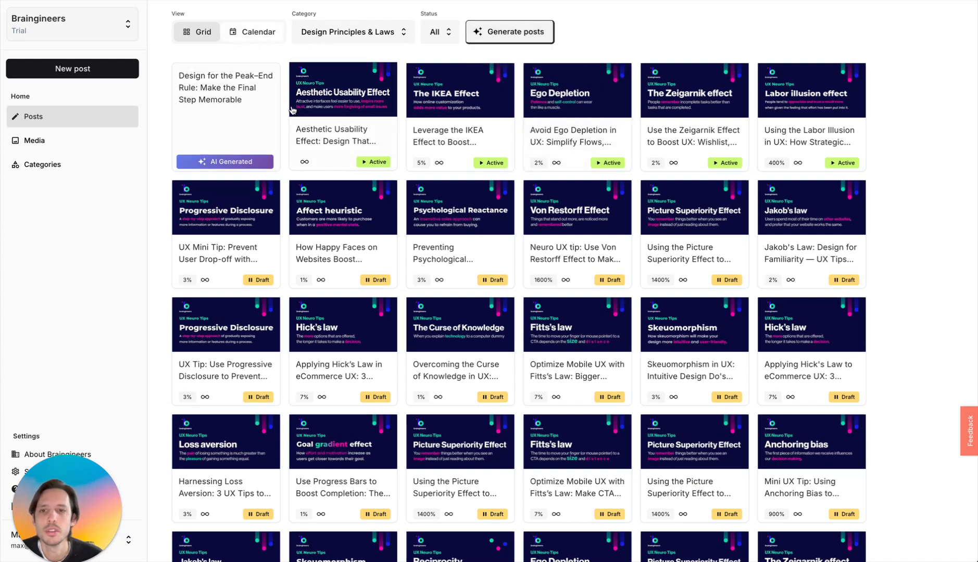
{"action": "left_click", "coordinate": [260, 33]}
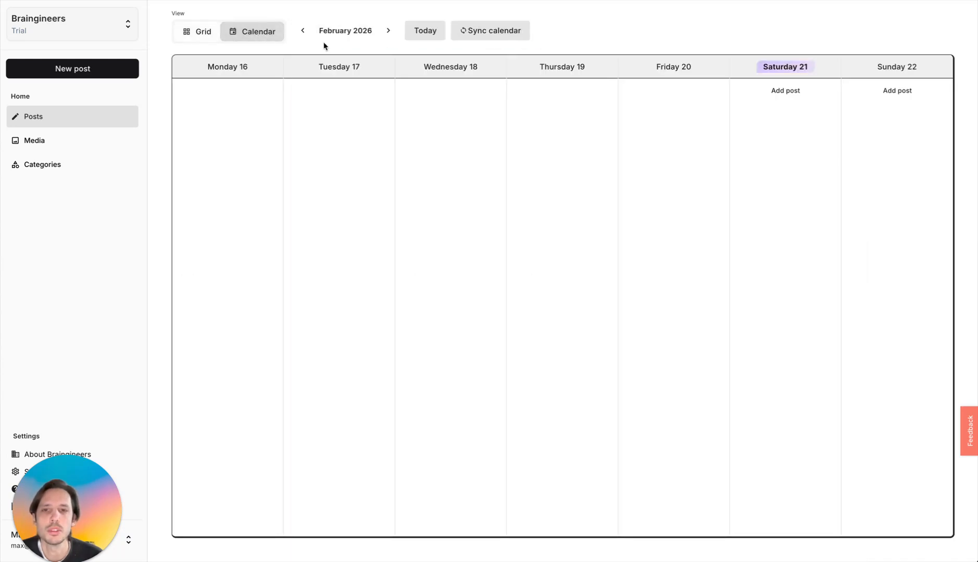
{"action": "left_click", "coordinate": [59, 141]}
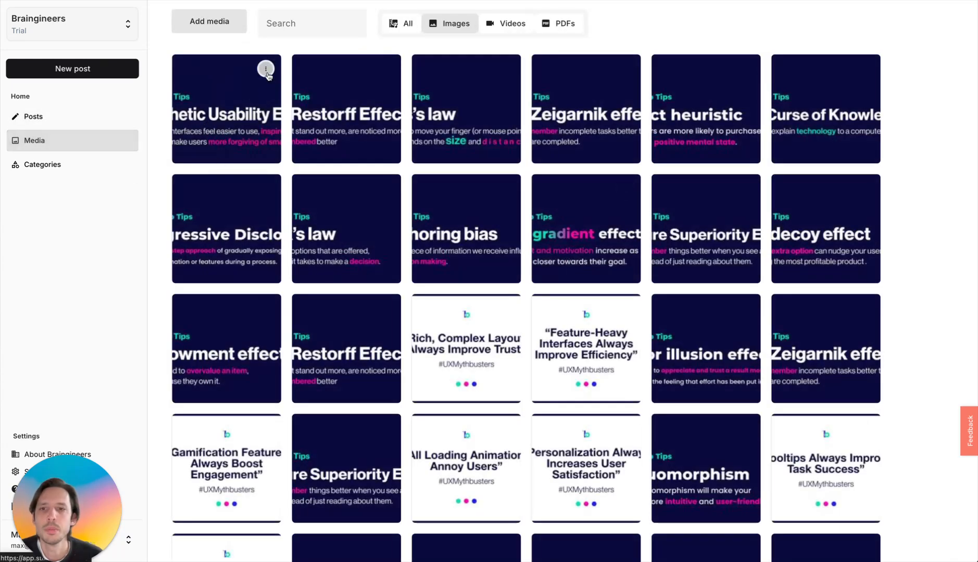
{"action": "left_click", "coordinate": [266, 69]}
Review the schedule, description, sources and template of the Design Principles & Laws category, and close its settings.
{"action": "left_click", "coordinate": [81, 166]}
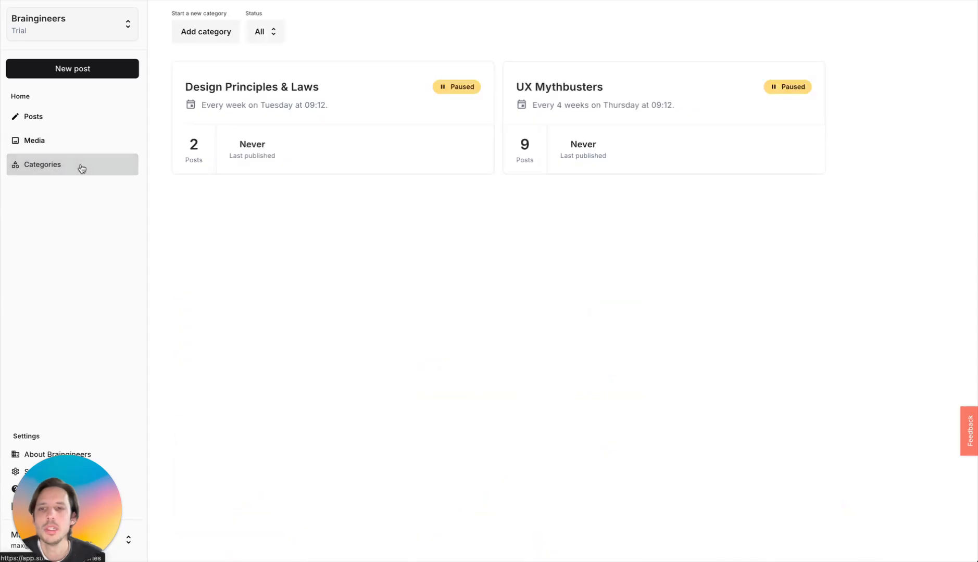
{"action": "left_click", "coordinate": [293, 121]}
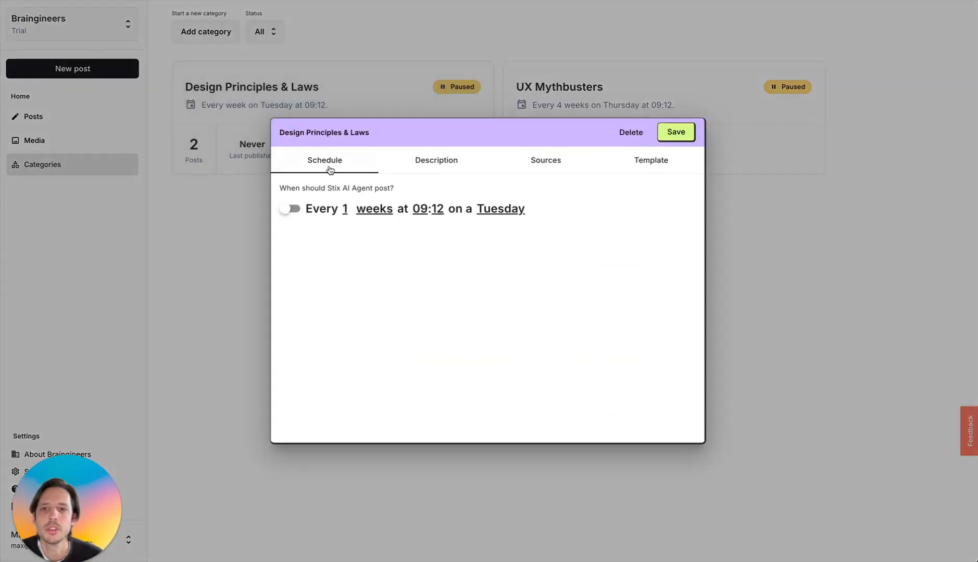
{"action": "left_click", "coordinate": [419, 171]}
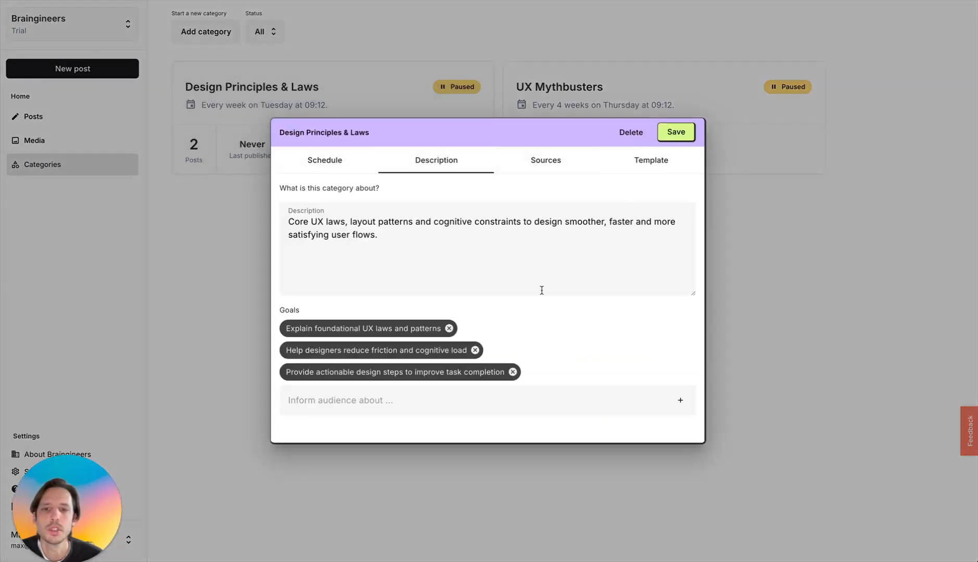
{"action": "left_click", "coordinate": [545, 166]}
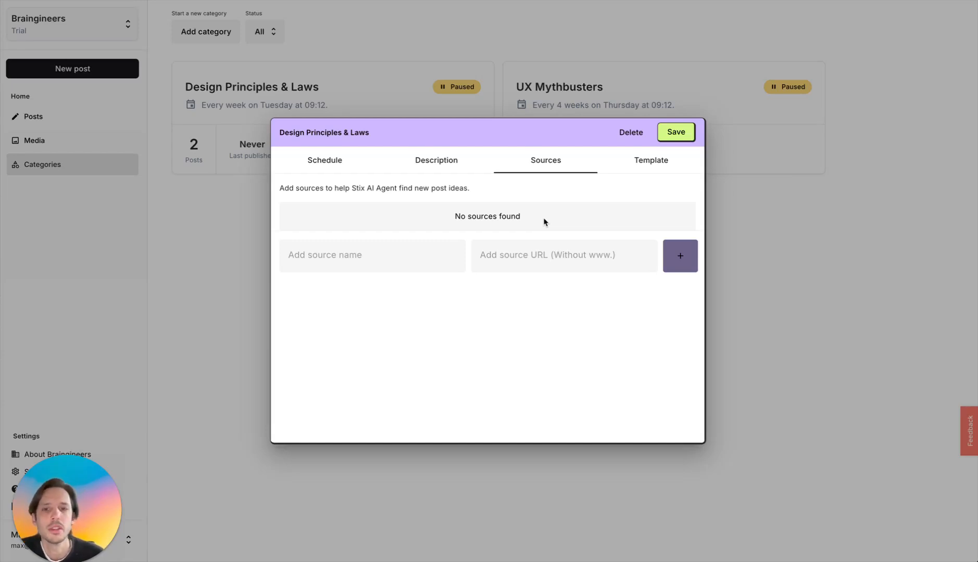
{"action": "left_click", "coordinate": [657, 169]}
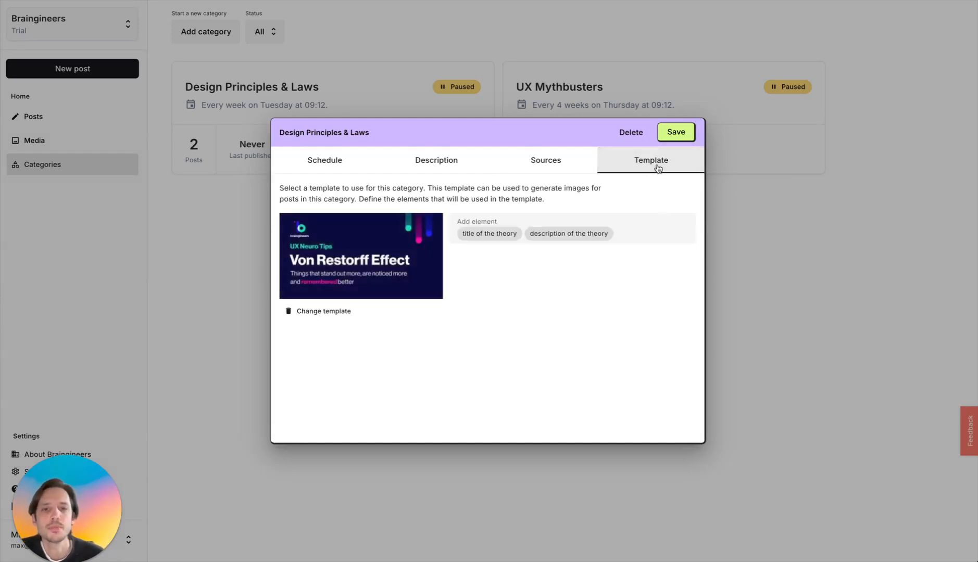
{"action": "left_click", "coordinate": [625, 133]}
{"action": "left_click_drag", "start_coordinate": [83, 478], "coordinate": [222, 490]}
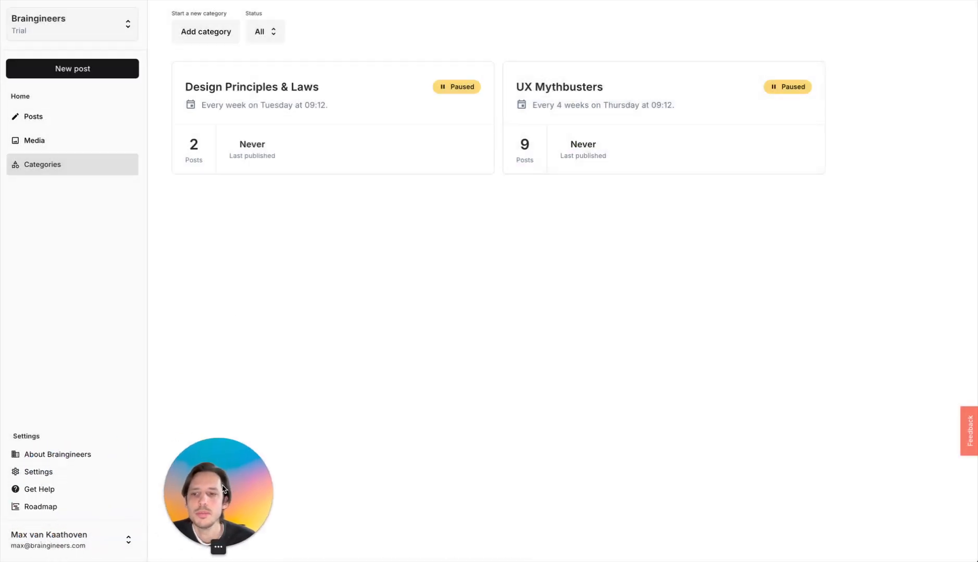
View the About Braingineers brand page, and open and close a blank new post.
{"action": "left_click", "coordinate": [51, 455]}
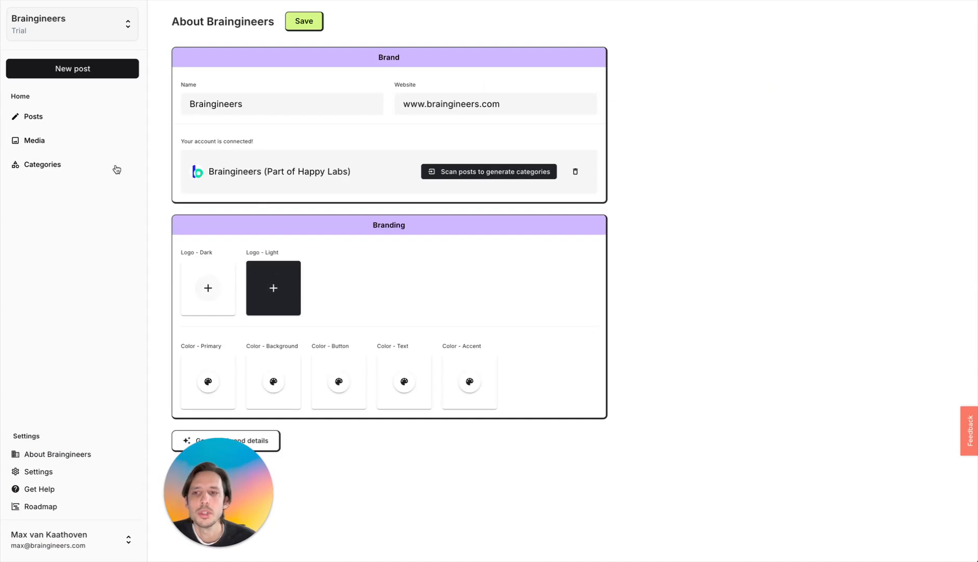
{"action": "left_click", "coordinate": [80, 69]}
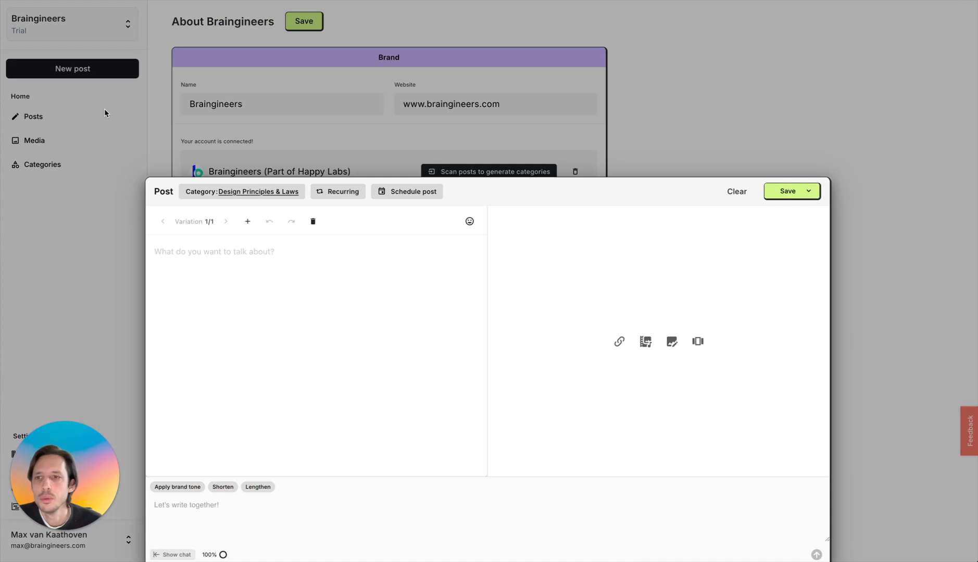
{"action": "left_click", "coordinate": [279, 158]}
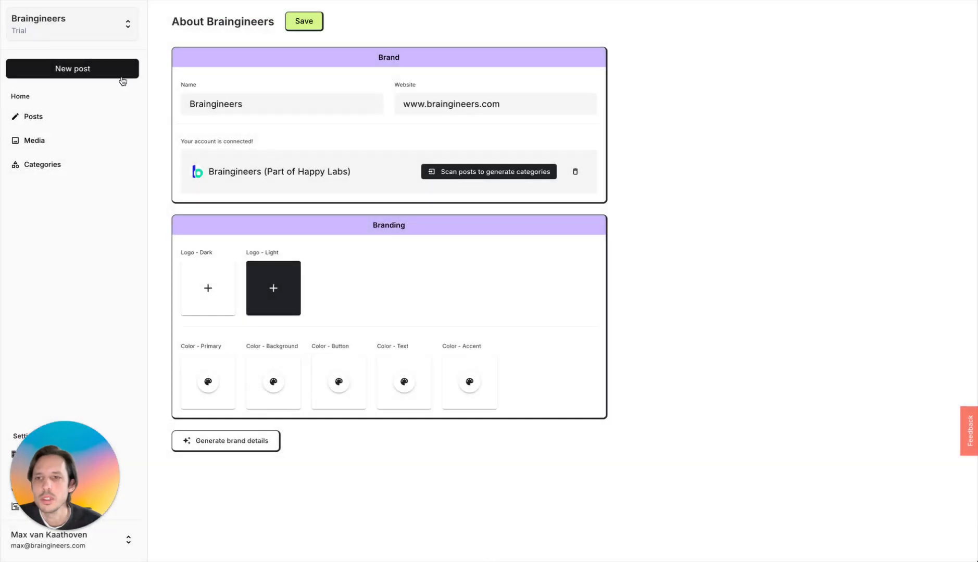
Open the AI-generated Peak–End Rule post from the post grid and convert it into a carousel.
{"action": "left_click", "coordinate": [35, 116]}
{"action": "left_click", "coordinate": [233, 108]}
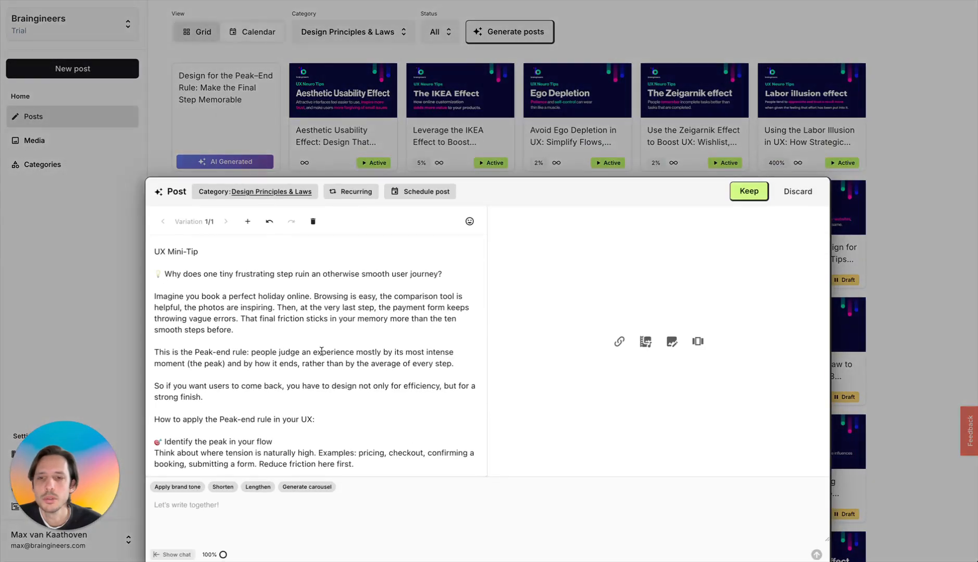
{"action": "left_click", "coordinate": [306, 487]}
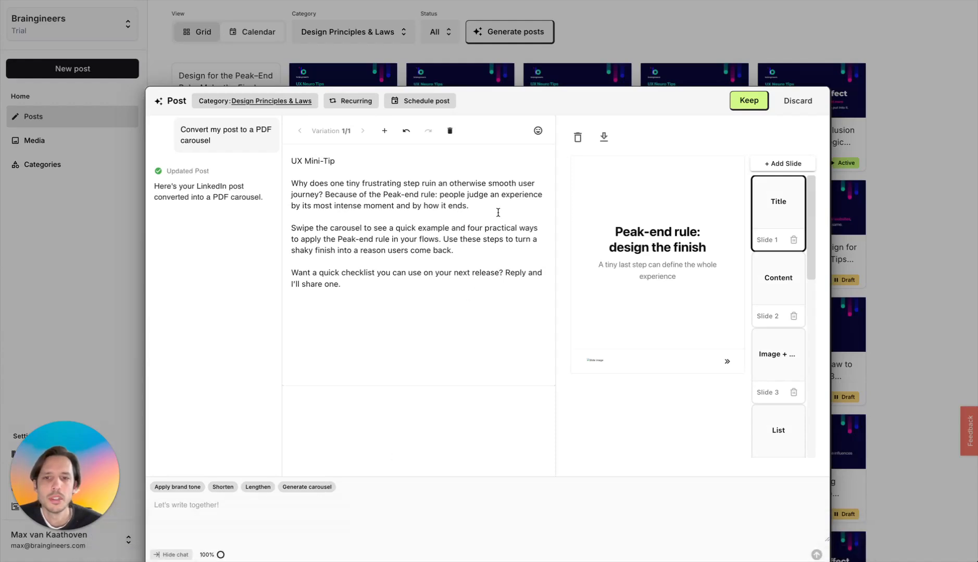
{"action": "left_click_drag", "start_coordinate": [376, 283], "coordinate": [284, 169]}
{"action": "left_click", "coordinate": [323, 255]}
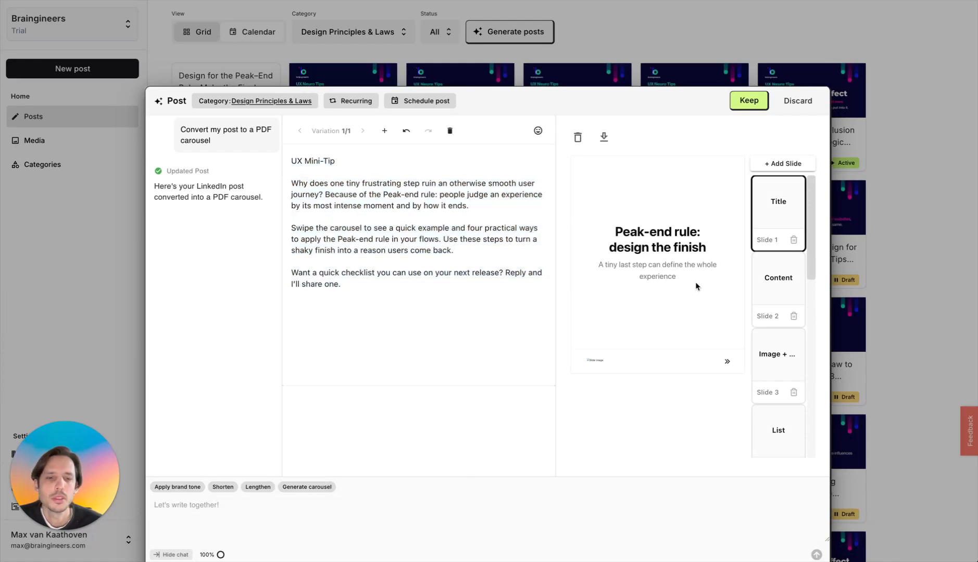
Go through the Peak–End Rule carousel's slides from slide 2 to the Thank You slide and keep the post.
{"action": "left_click", "coordinate": [778, 285]}
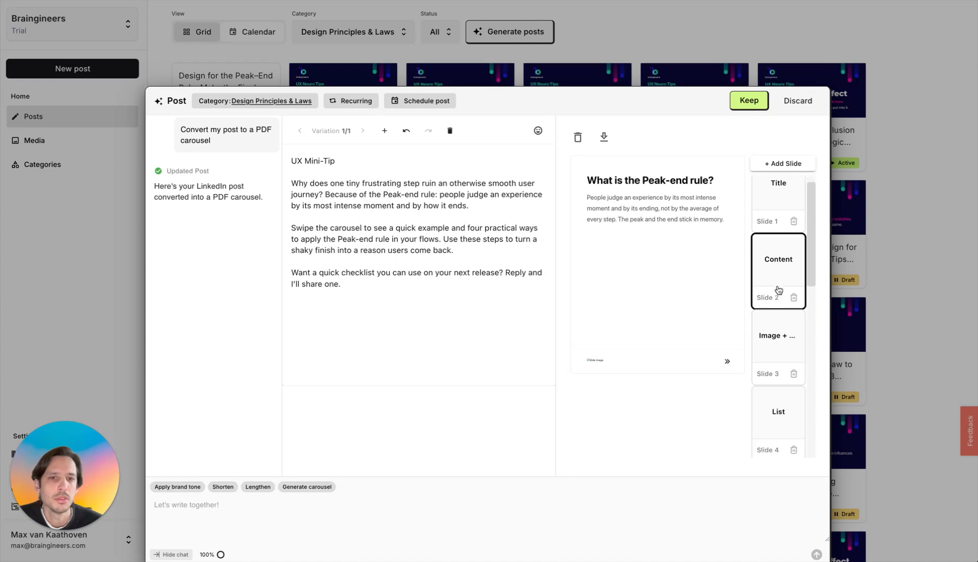
{"action": "left_click", "coordinate": [781, 335]}
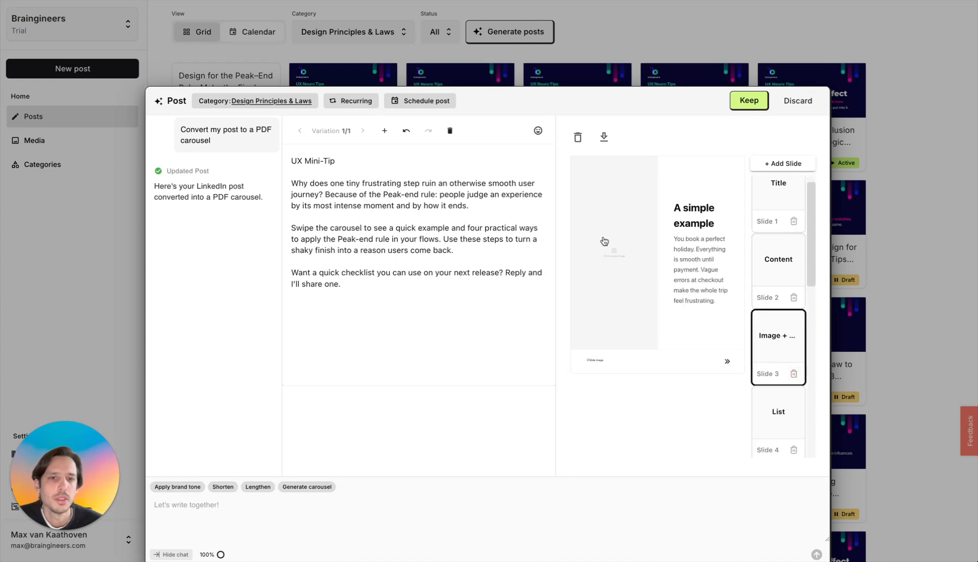
{"action": "scroll", "coordinate": [793, 346], "scroll_direction": "down", "scroll_amount": 2}
{"action": "left_click", "coordinate": [779, 326]}
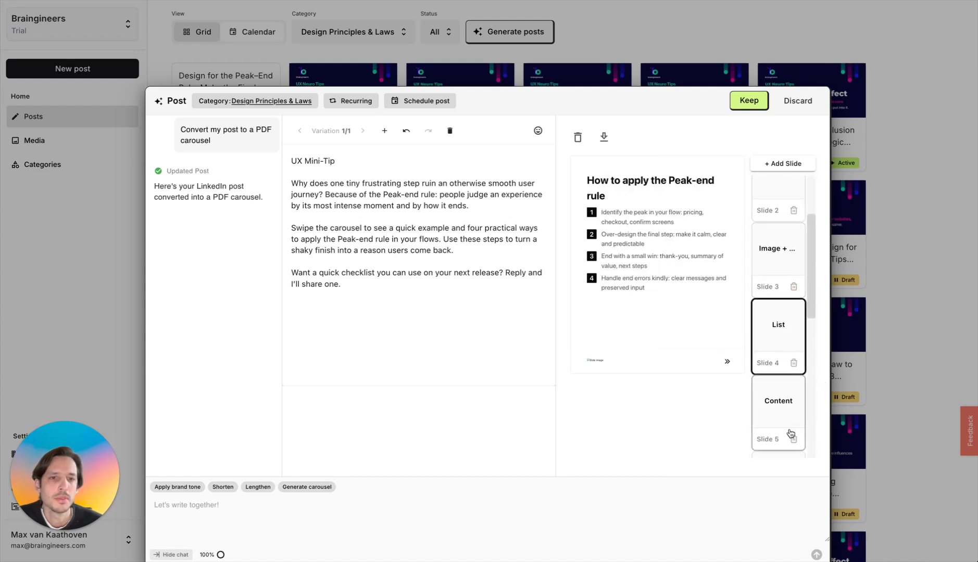
{"action": "left_click", "coordinate": [781, 415]}
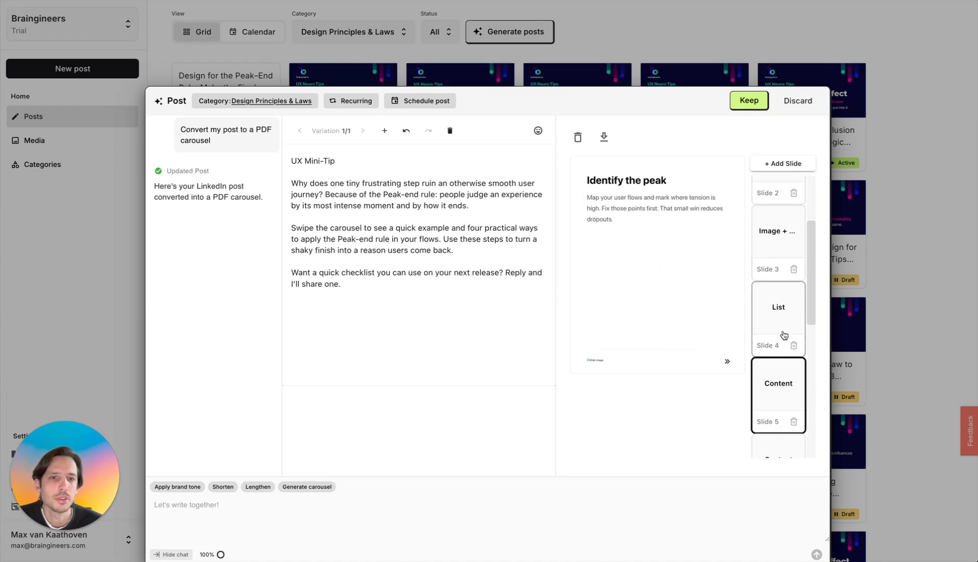
{"action": "scroll", "coordinate": [787, 331], "scroll_direction": "down", "scroll_amount": 3}
{"action": "left_click", "coordinate": [790, 316]}
{"action": "left_click", "coordinate": [781, 365]}
{"action": "scroll", "coordinate": [781, 364], "scroll_direction": "down", "scroll_amount": 2}
{"action": "scroll", "coordinate": [784, 359], "scroll_direction": "down", "scroll_amount": 1}
{"action": "left_click", "coordinate": [790, 281]}
{"action": "left_click", "coordinate": [777, 342]}
{"action": "scroll", "coordinate": [775, 373], "scroll_direction": "down", "scroll_amount": 1}
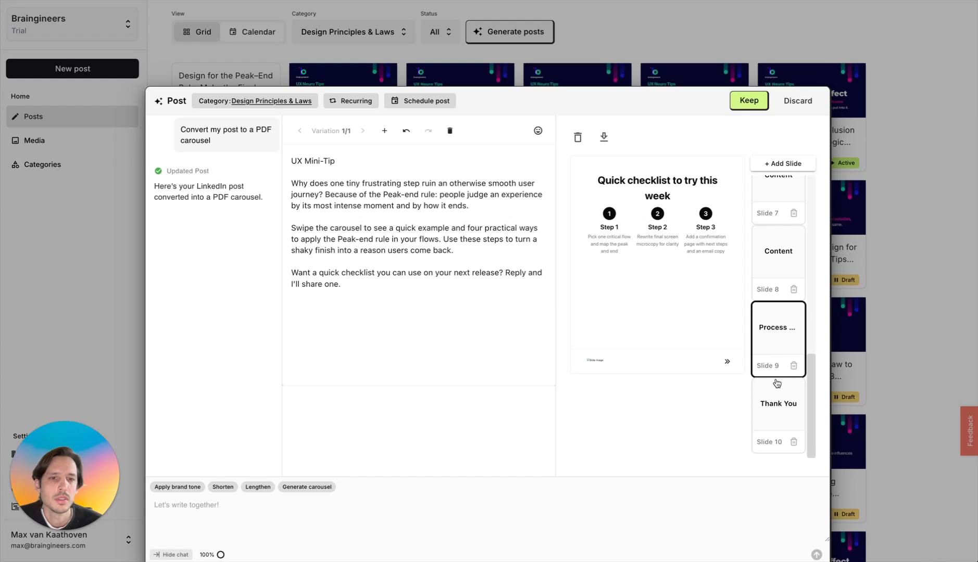
{"action": "left_click", "coordinate": [774, 401]}
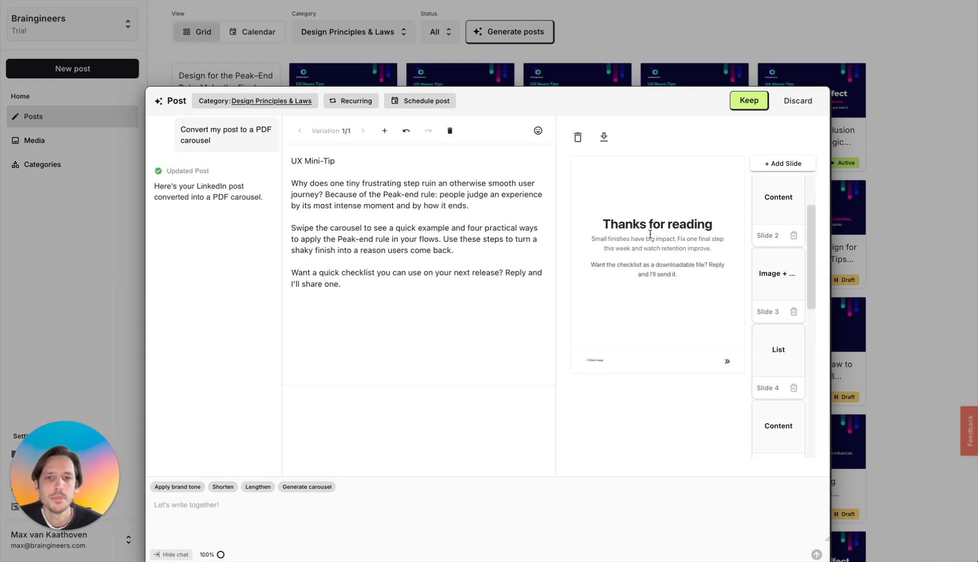
{"action": "left_click", "coordinate": [745, 104]}
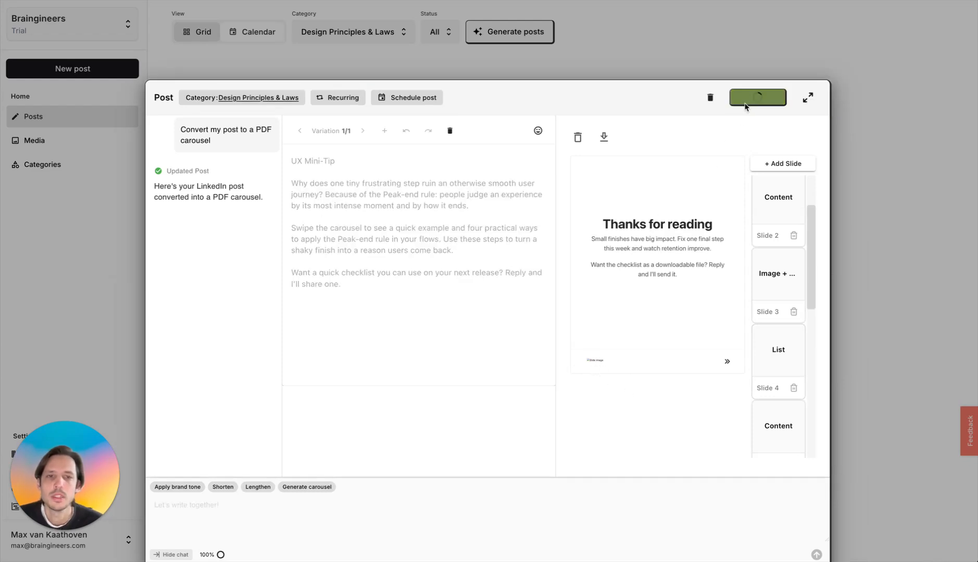